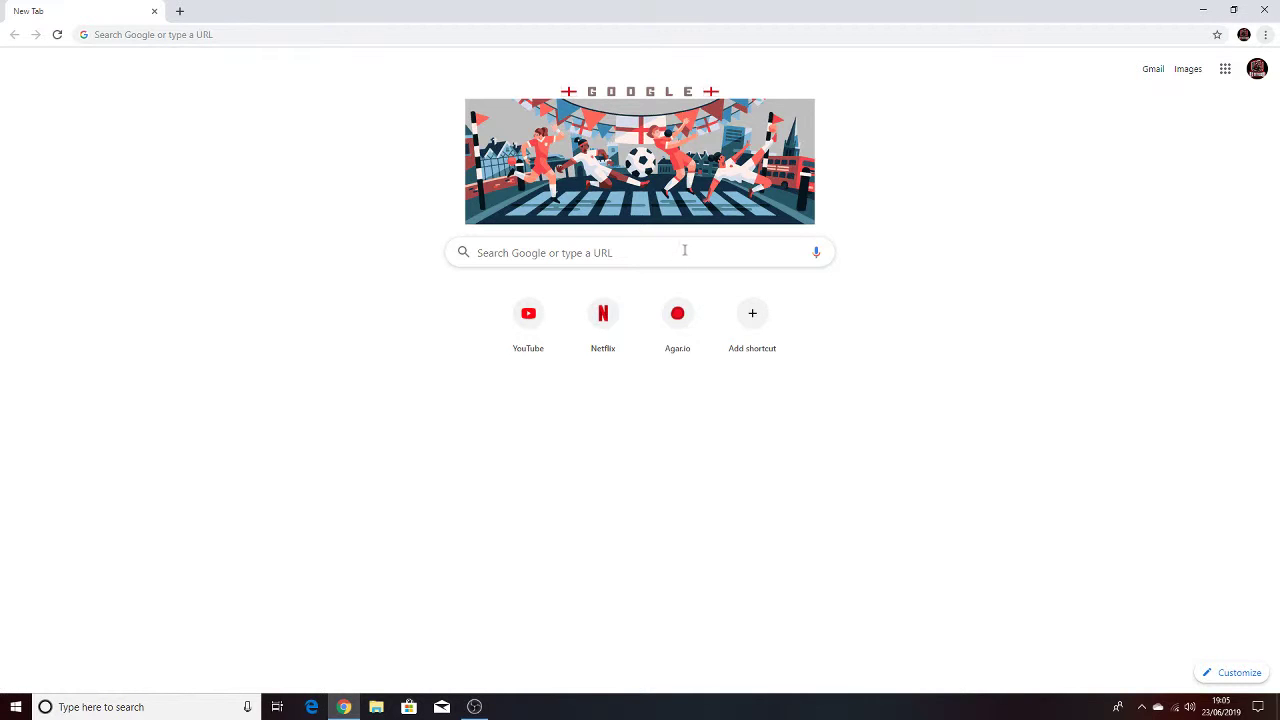
Search the web for "yt banner".
left_click(663, 252)
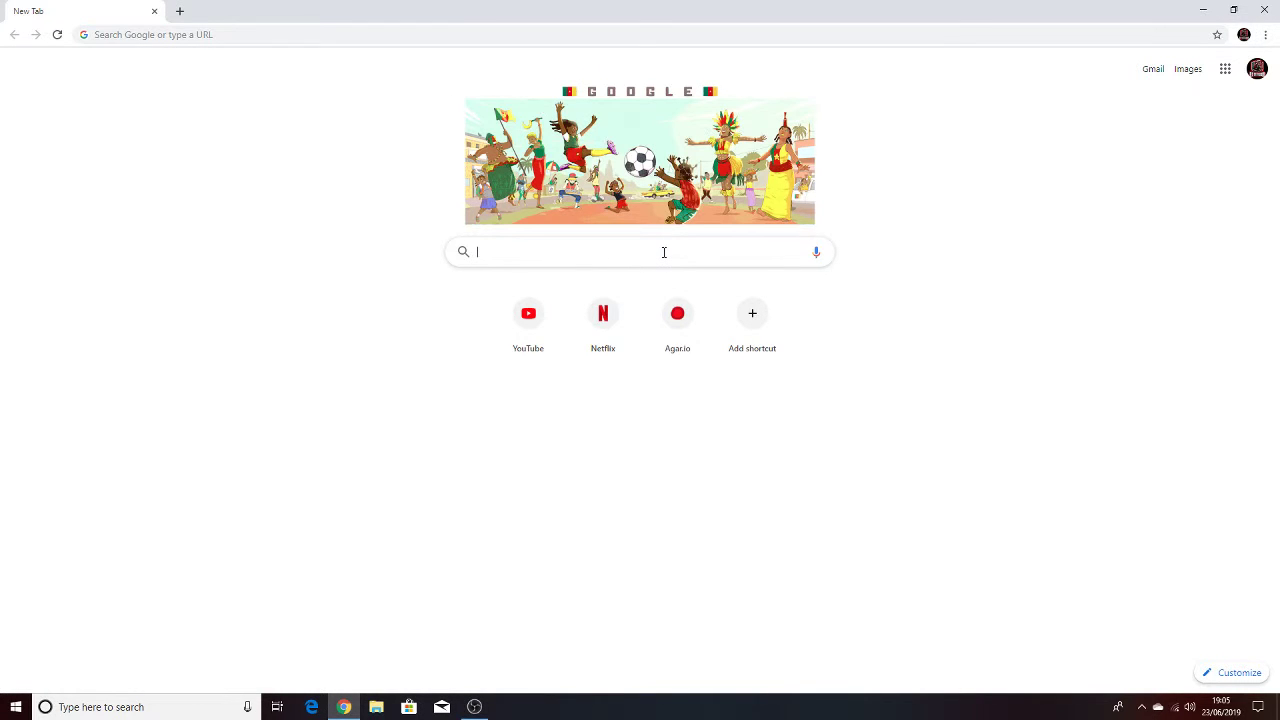
type("yt")
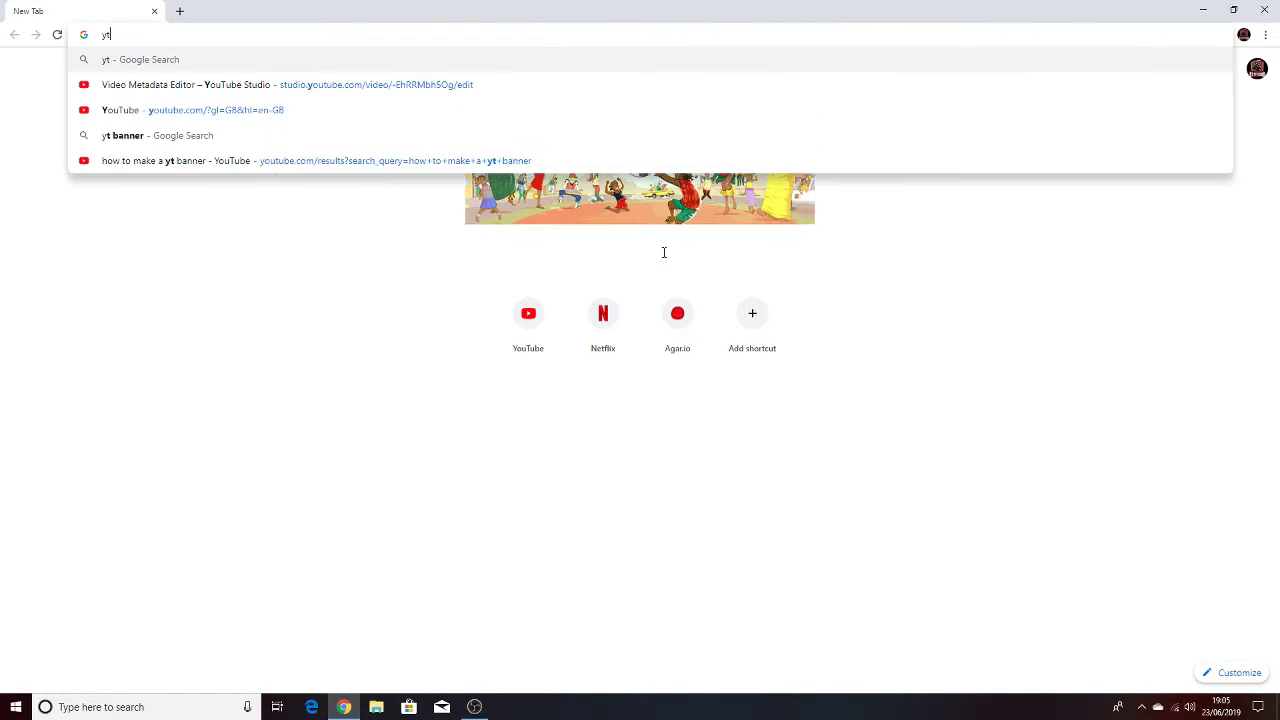
type(" banner")
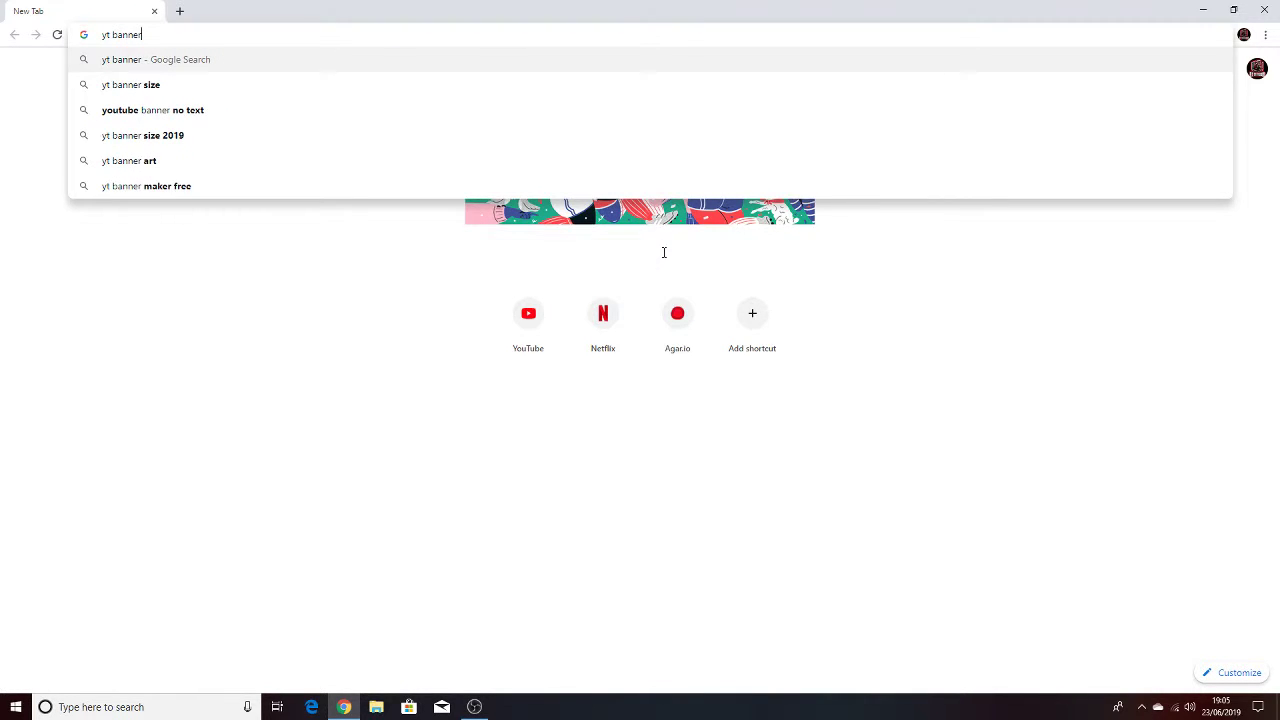
key("Return")
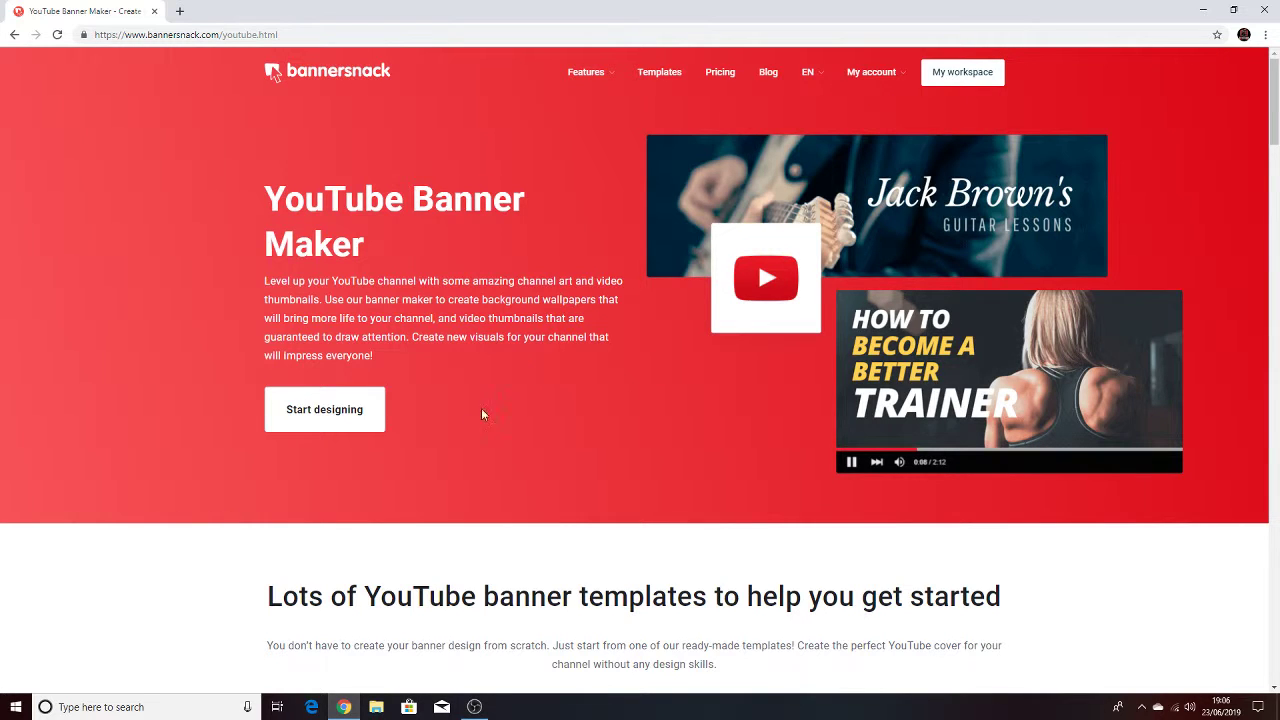
Start designing in the YouTube Banner Maker and create a new single banner in the YouTube Channel Cover size, 2560 x 1440.
left_click(364, 422)
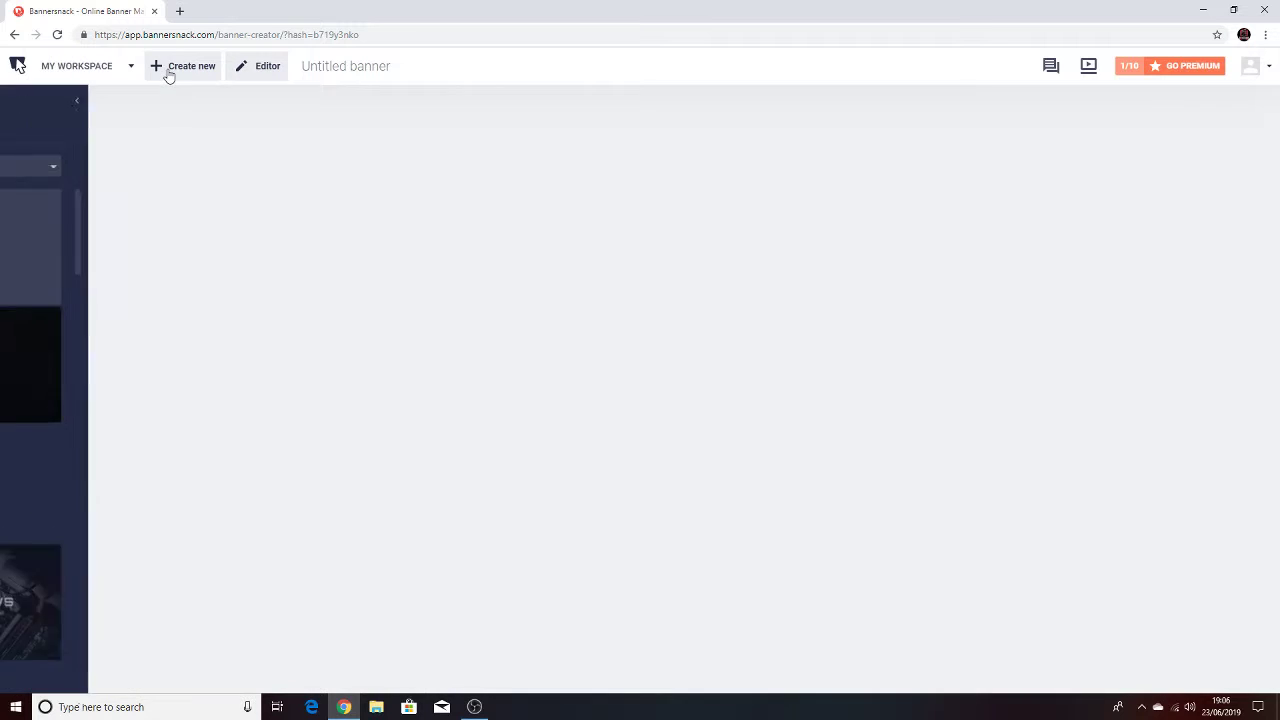
left_click(168, 76)
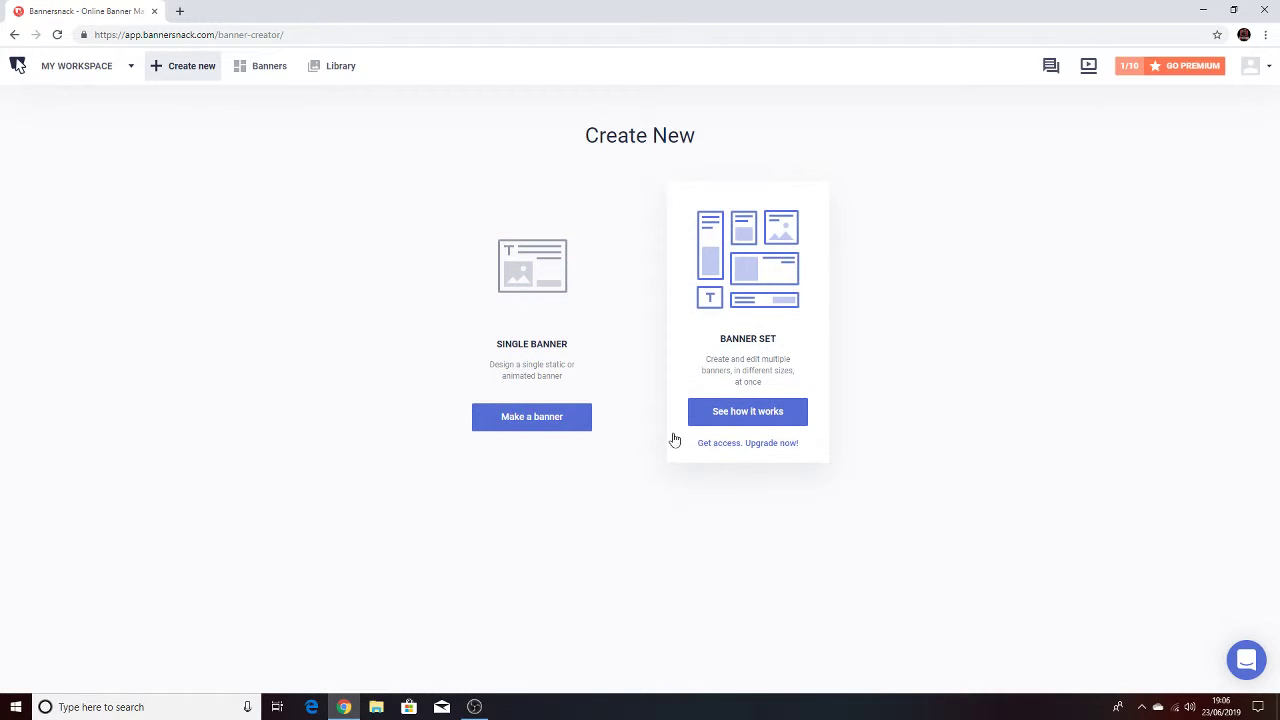
left_click(543, 421)
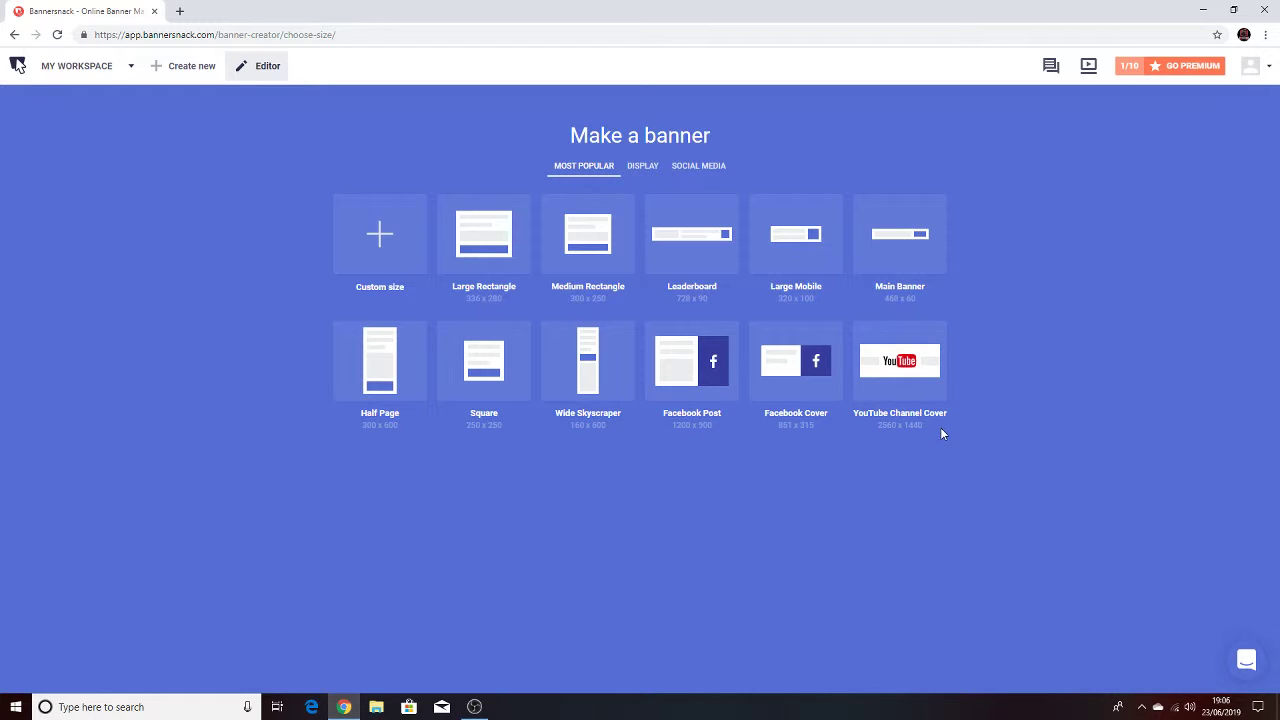
left_click(899, 366)
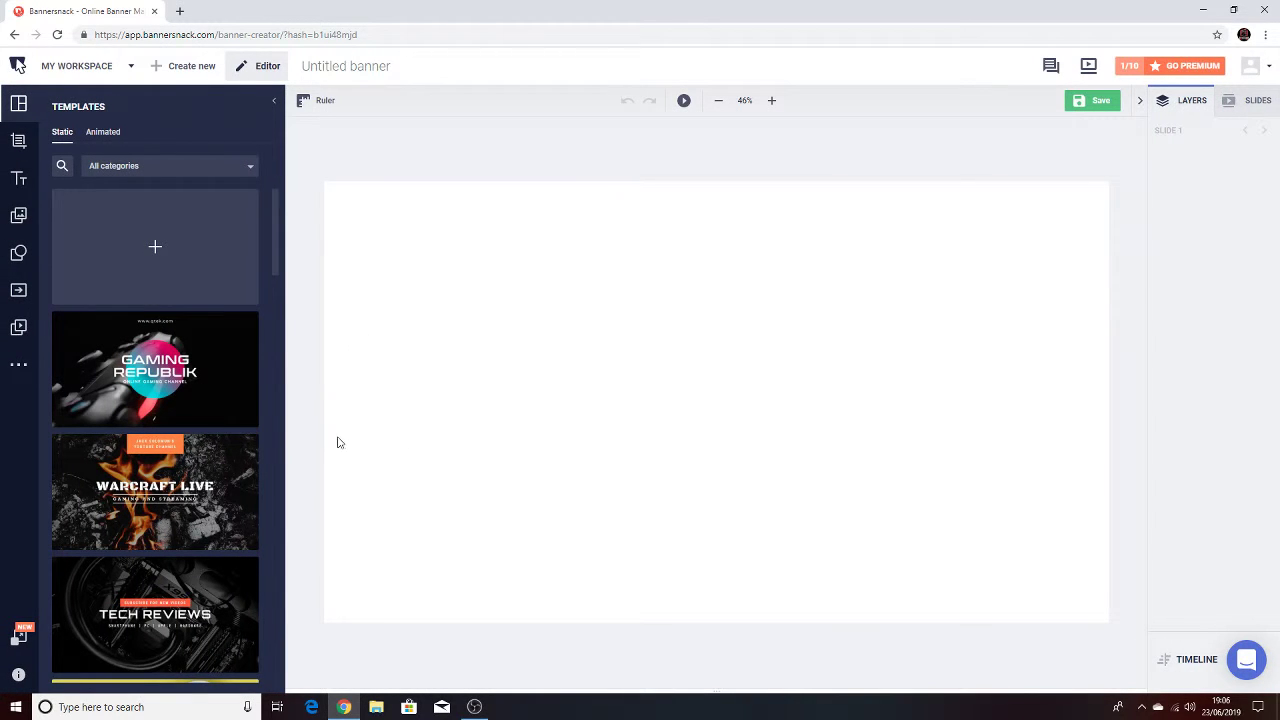
Browse the static templates across all categories and apply the Gaming Republik template to the banner.
scroll(205, 425, "down", 3)
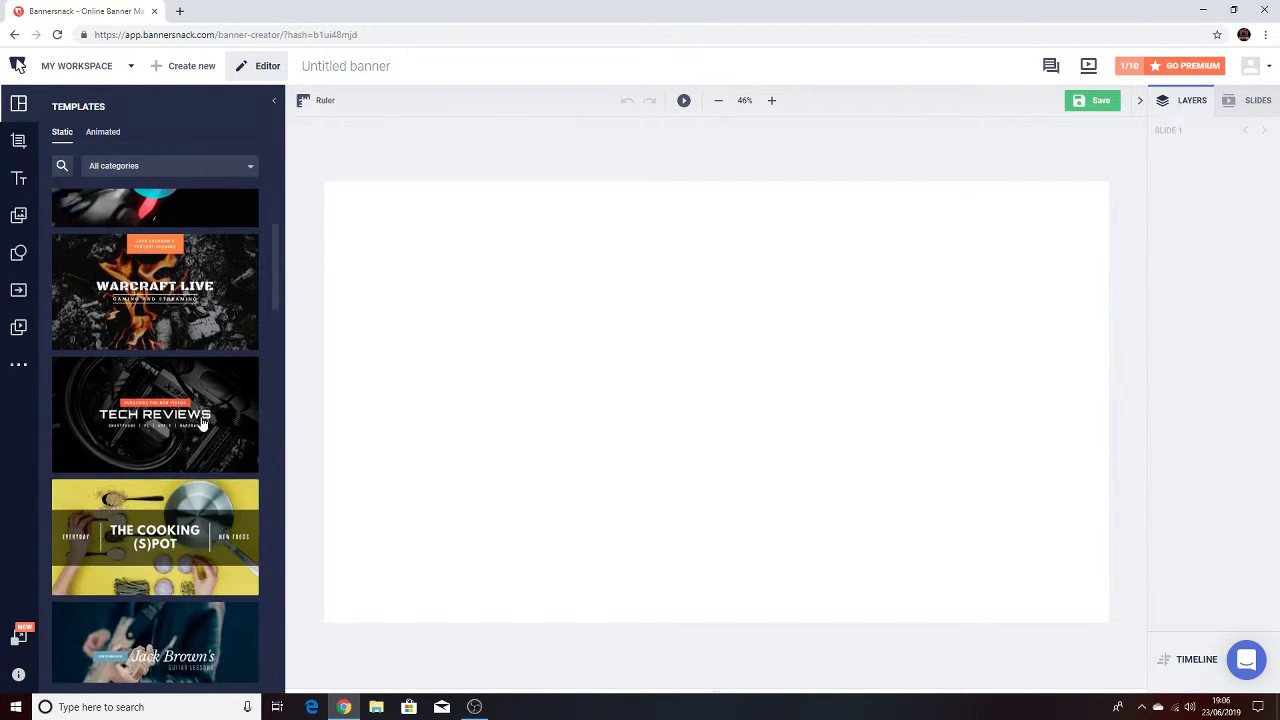
scroll(195, 428, "up", 1)
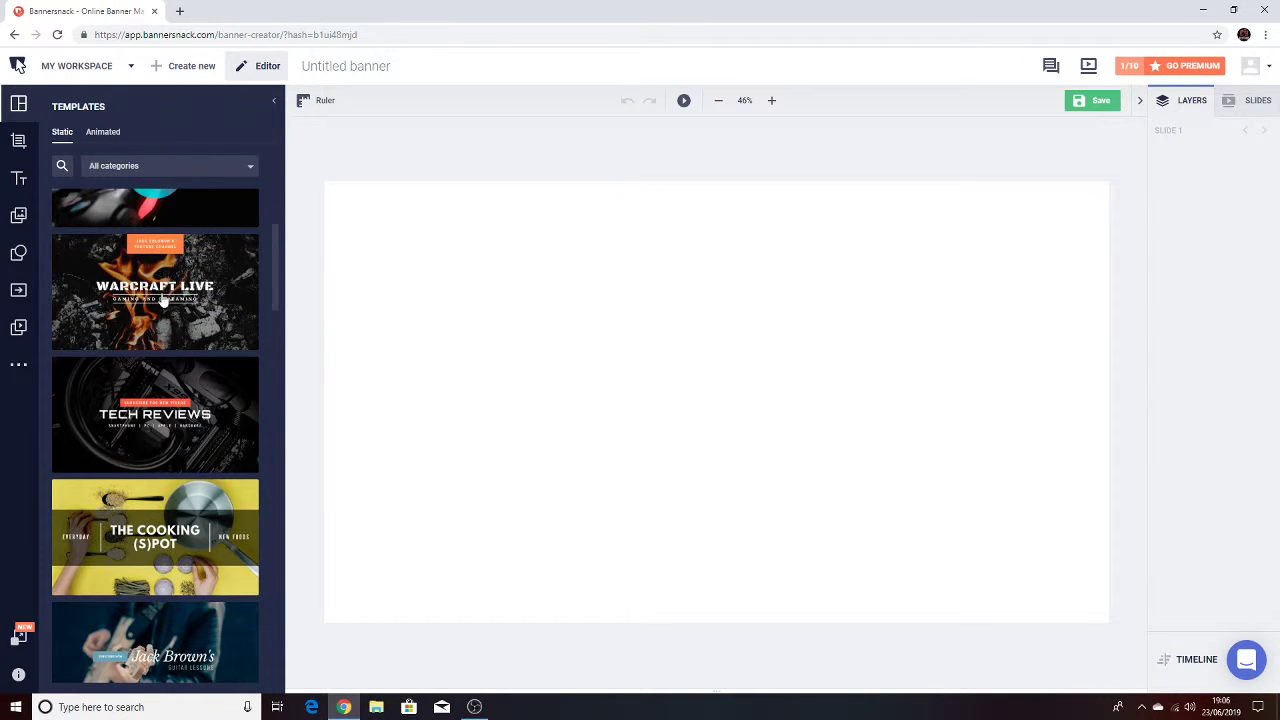
left_click(137, 167)
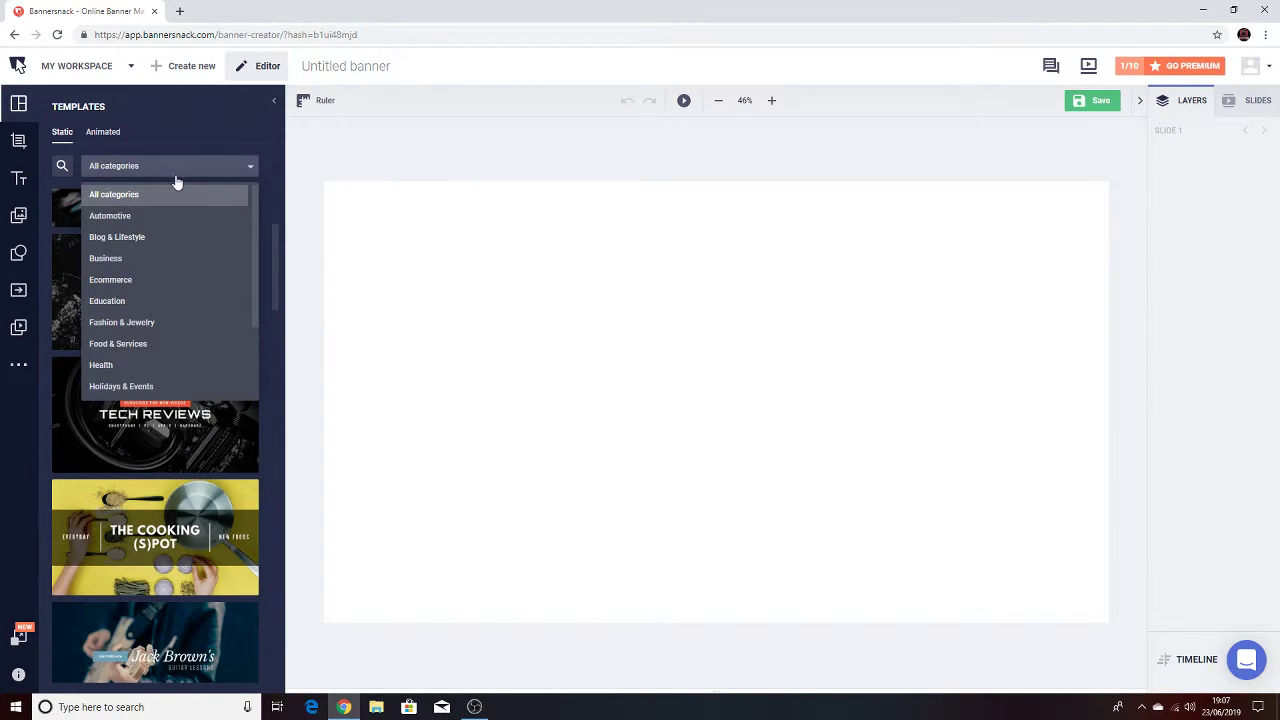
left_click(176, 179)
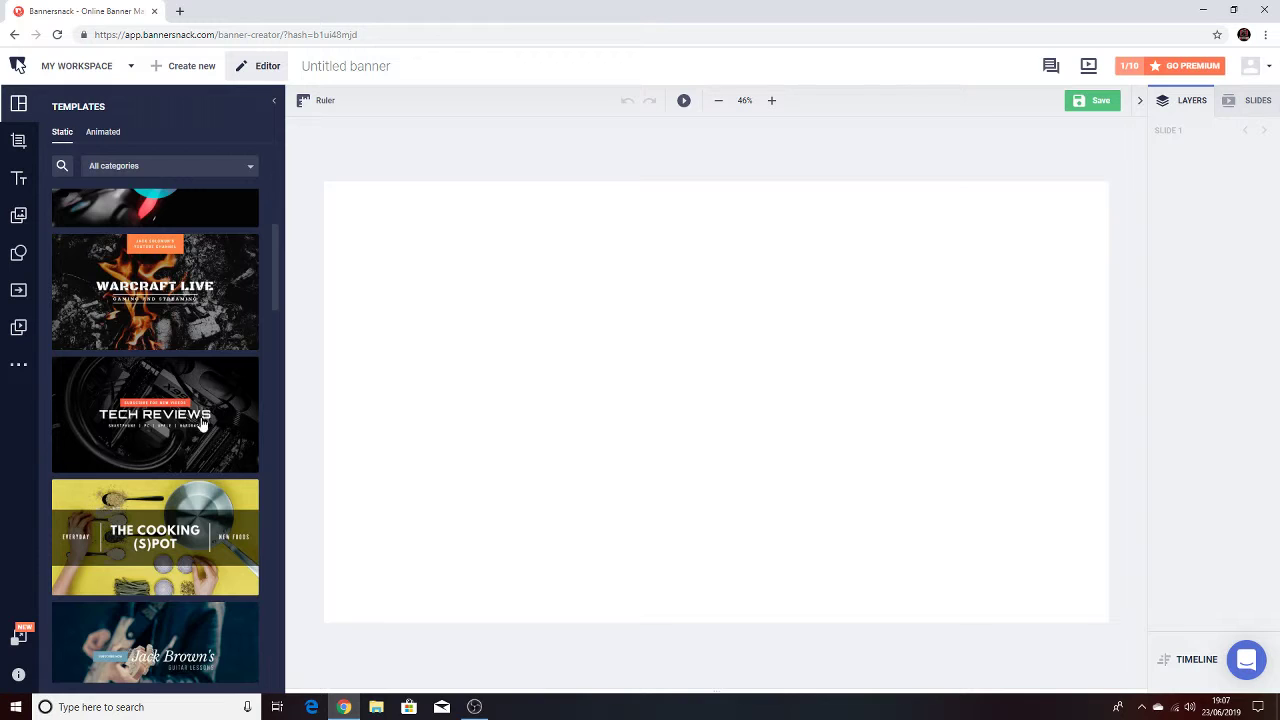
scroll(207, 450, "down", 1)
scroll(200, 448, "down", 3)
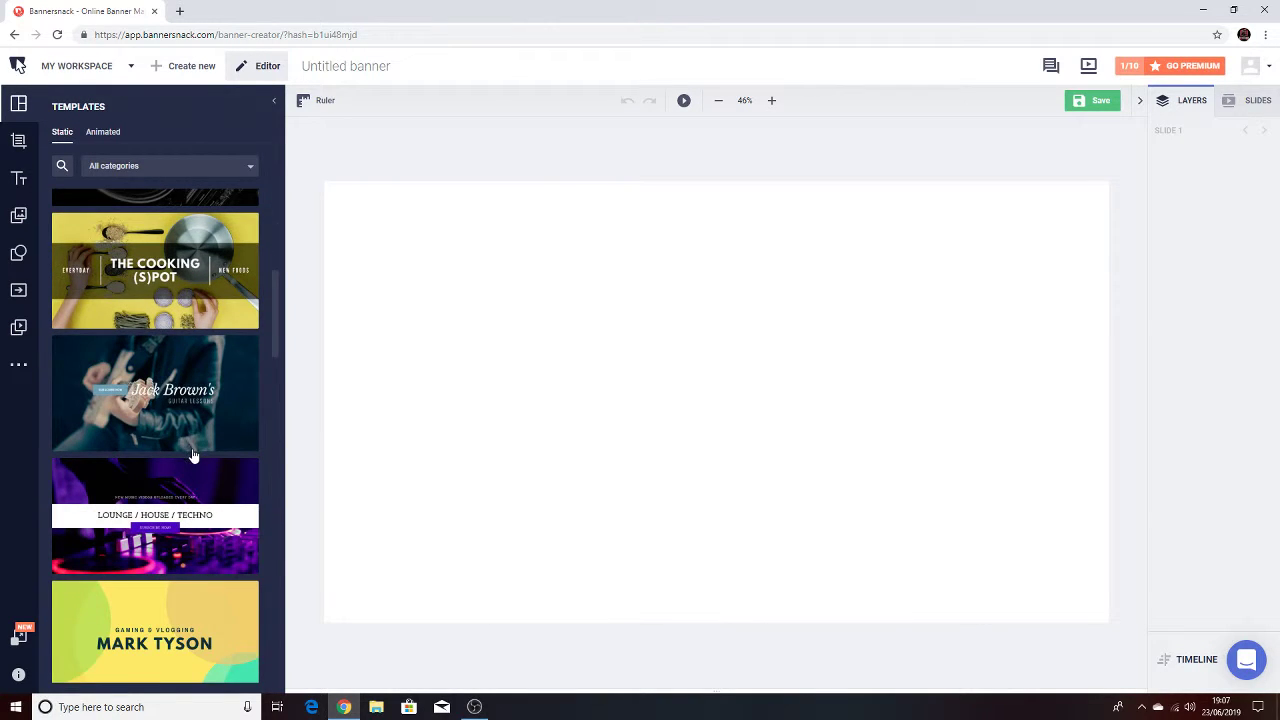
scroll(192, 452, "up", 3)
scroll(191, 451, "down", 2)
scroll(195, 430, "up", 5)
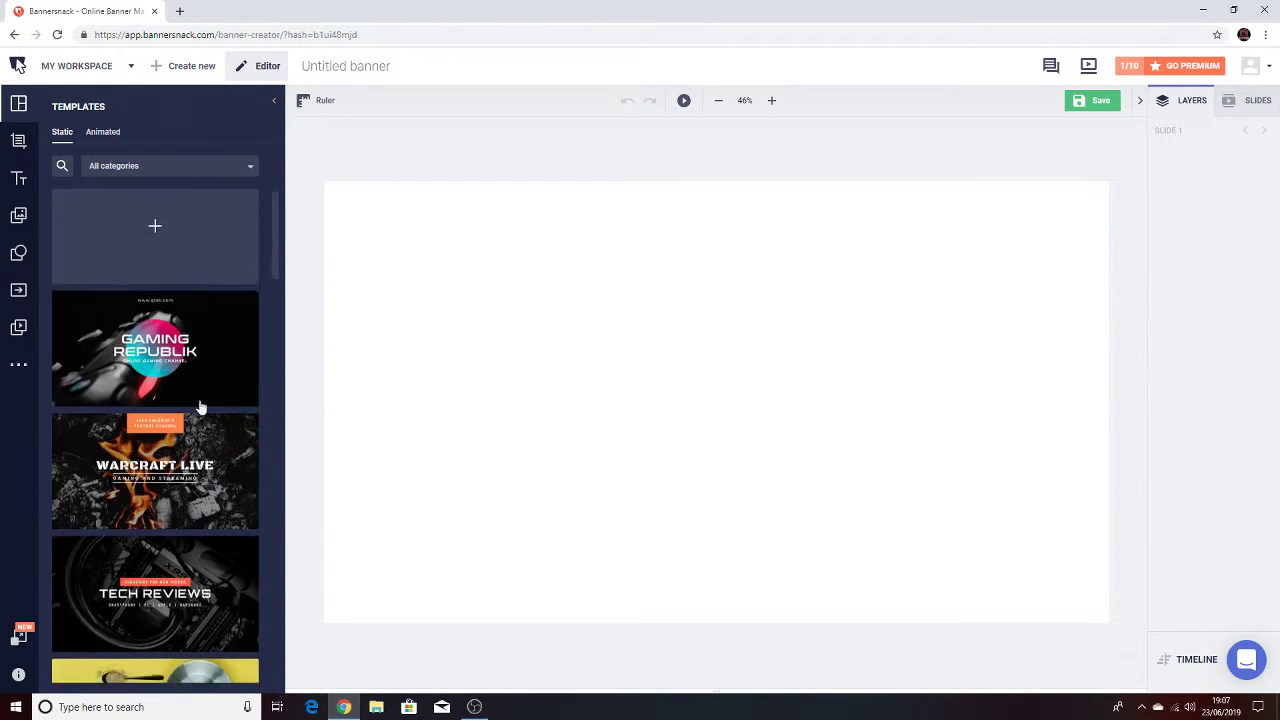
scroll(192, 450, "down", 2)
scroll(180, 434, "up", 2)
left_click(163, 400)
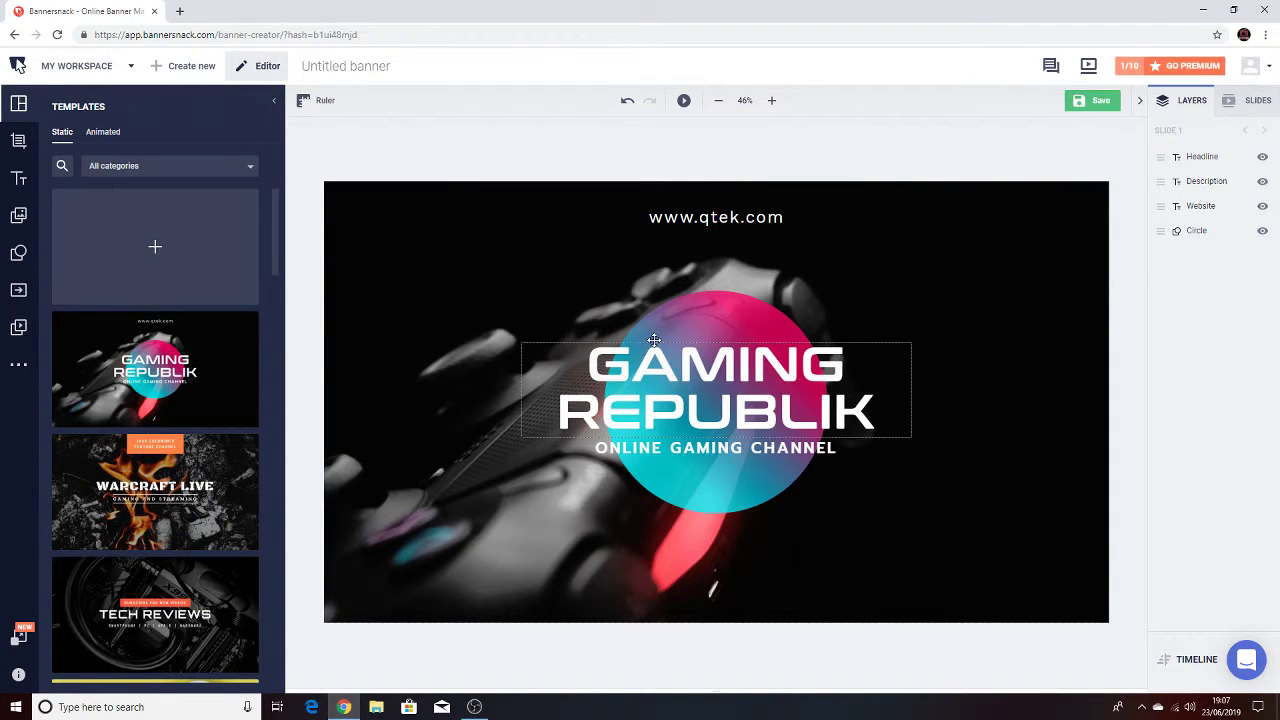
Clear the website address text above the headline of the banner.
left_click(806, 221)
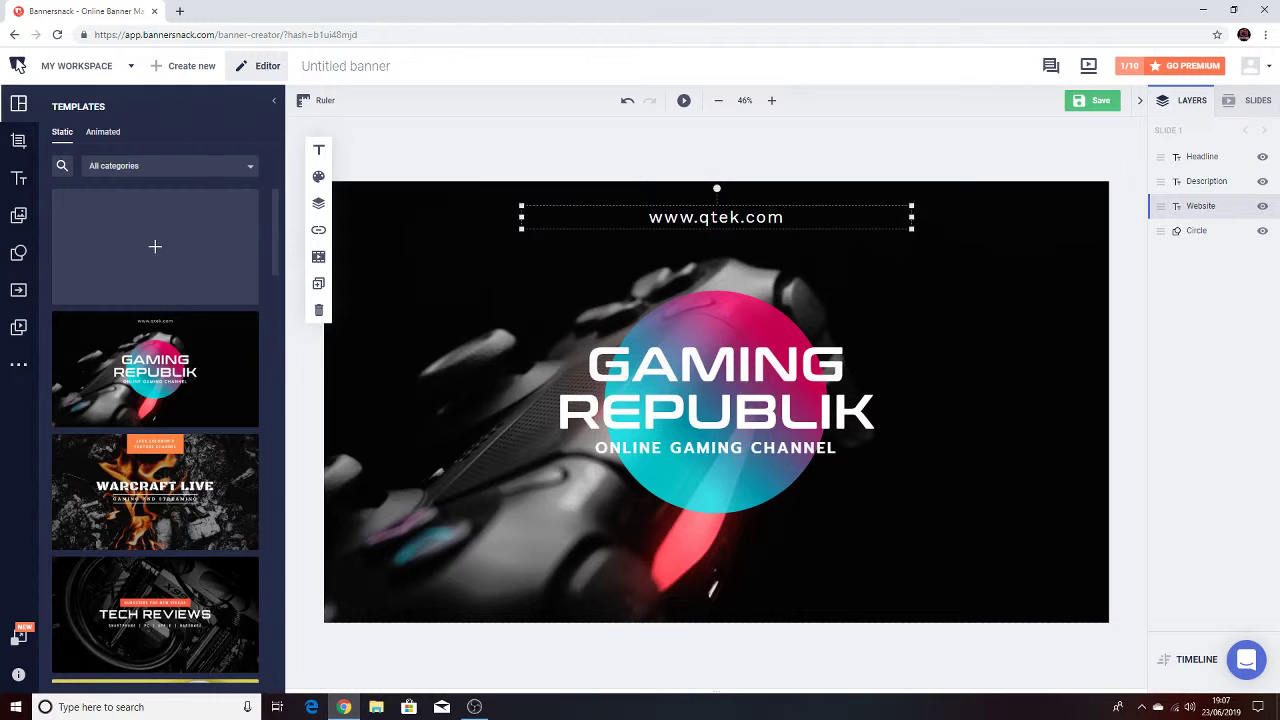
key("BackSpace")
key("BackSpace")
key("BackSpace")
key("BackSpace")
key("BackSpace")
key("BackSpace")
key("BackSpace")
key("BackSpace")
key("BackSpace")
key("BackSpace")
key("BackSpace")
key("BackSpace")
left_click(858, 327)
Delete the Gaming Republik headline, the Online Gaming Channel description and the coloured circle from the banner.
left_click(824, 367)
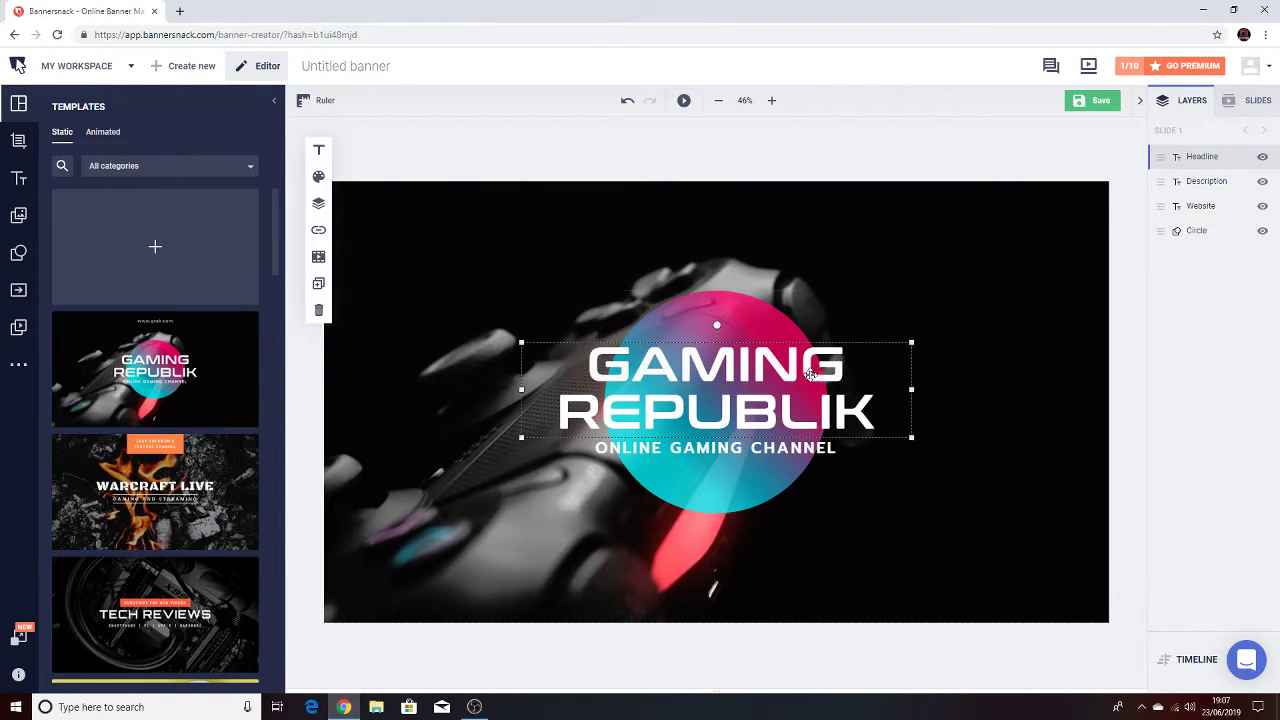
key("Delete")
left_click(763, 447)
key("Delete")
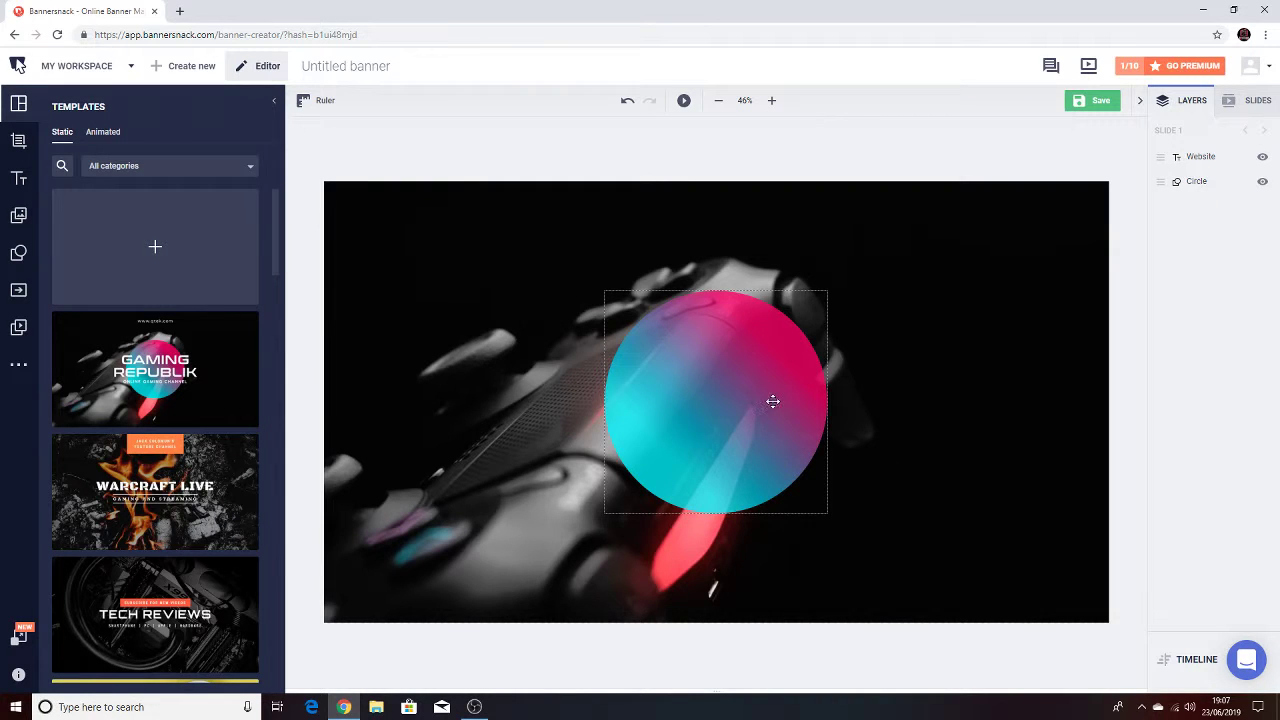
left_click(773, 401)
key("Delete")
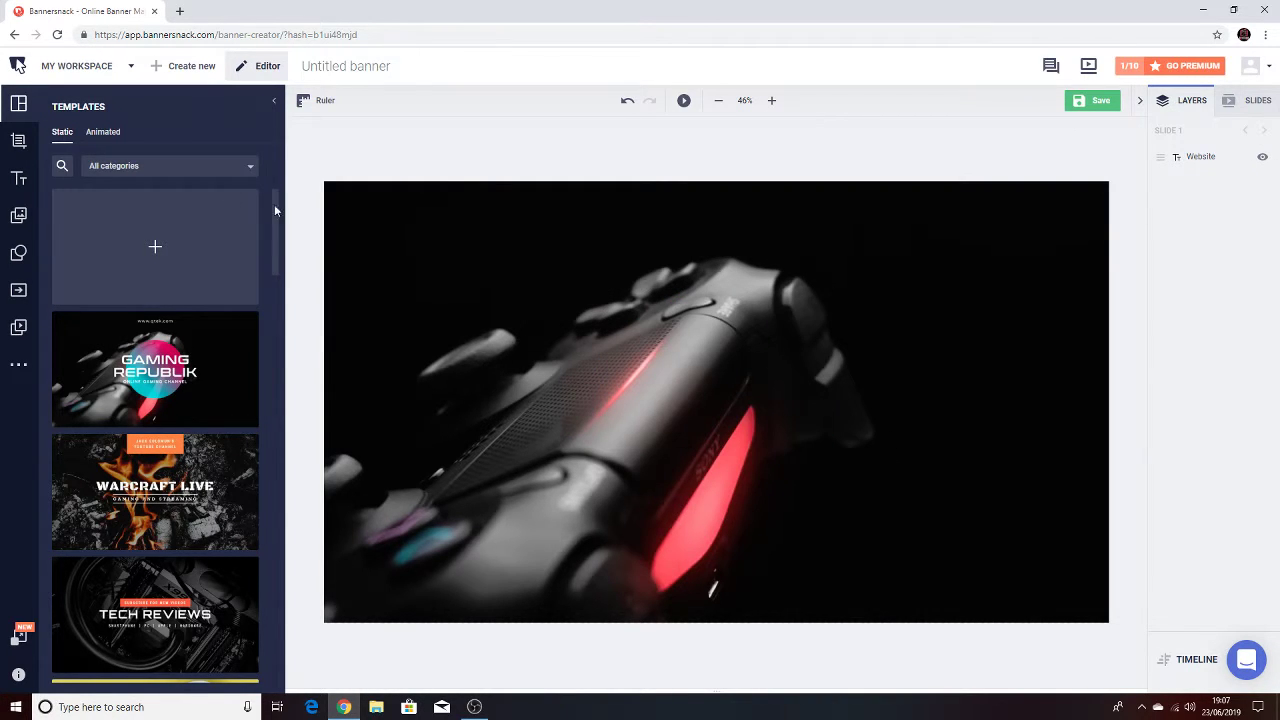
left_click(18, 215)
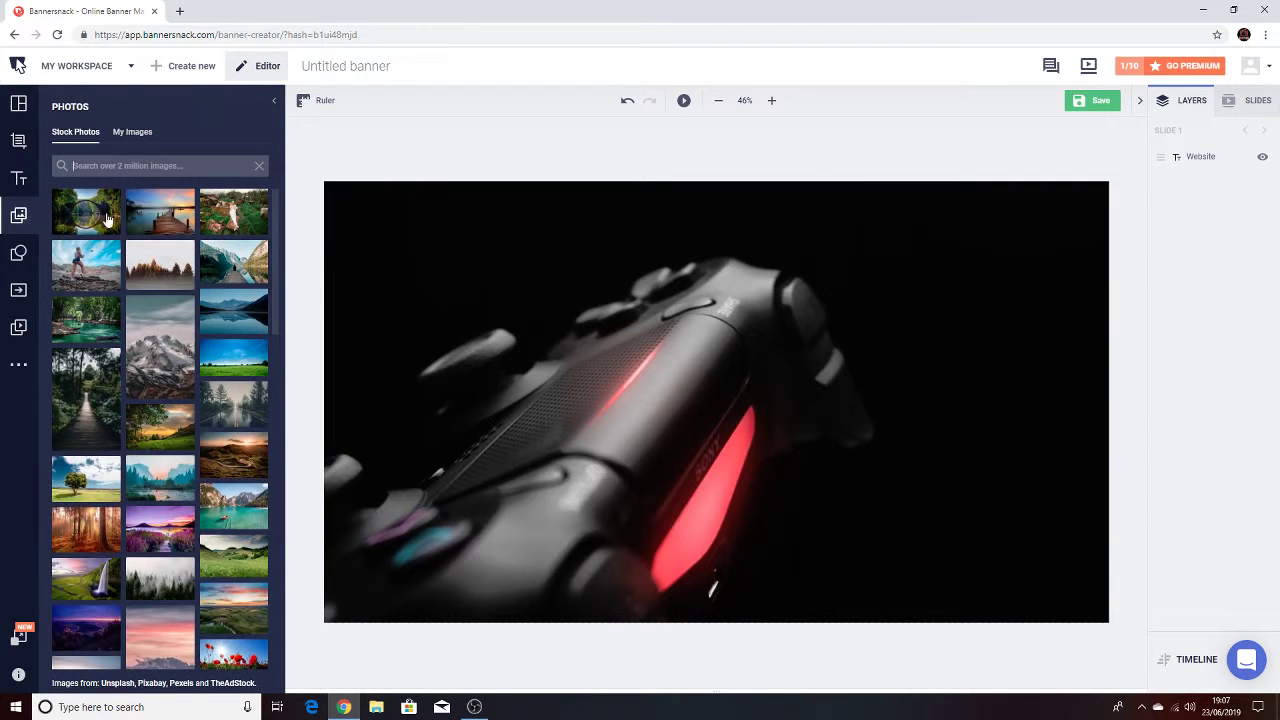
left_click(146, 132)
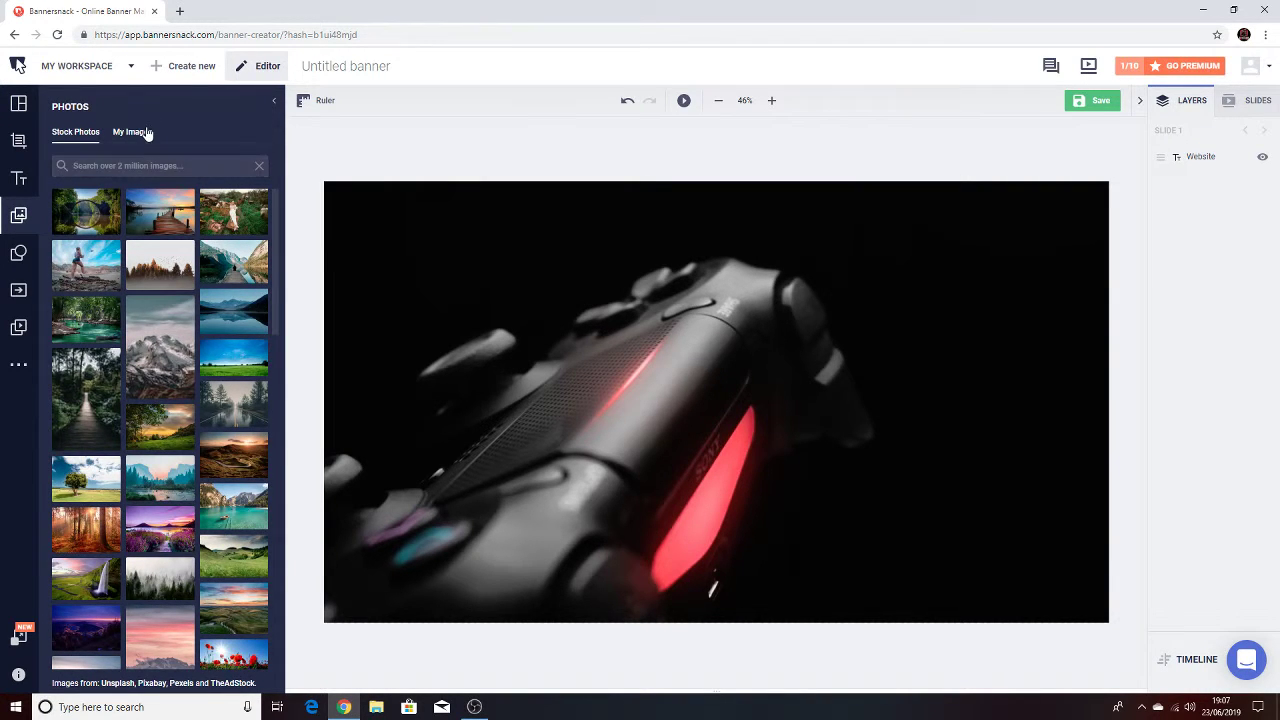
left_click(75, 132)
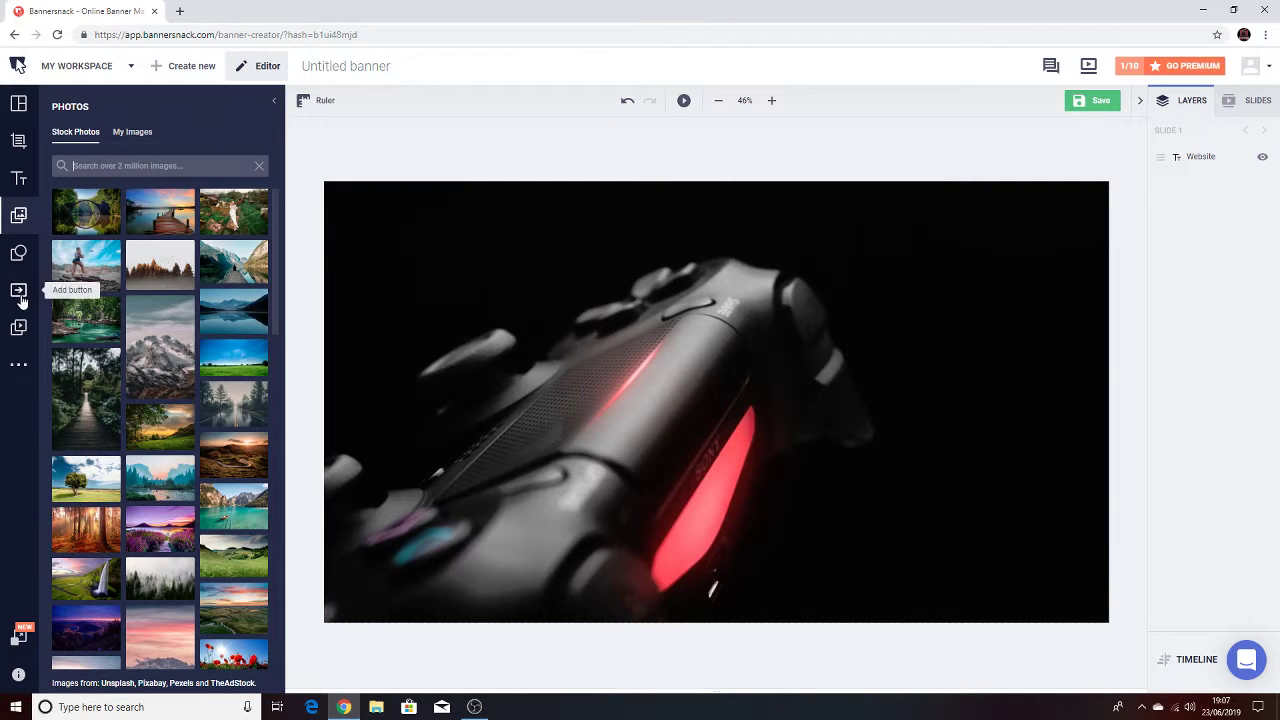
Add the Explore London text preset to the banner and replace its heading with "AttitEWD".
left_click(18, 178)
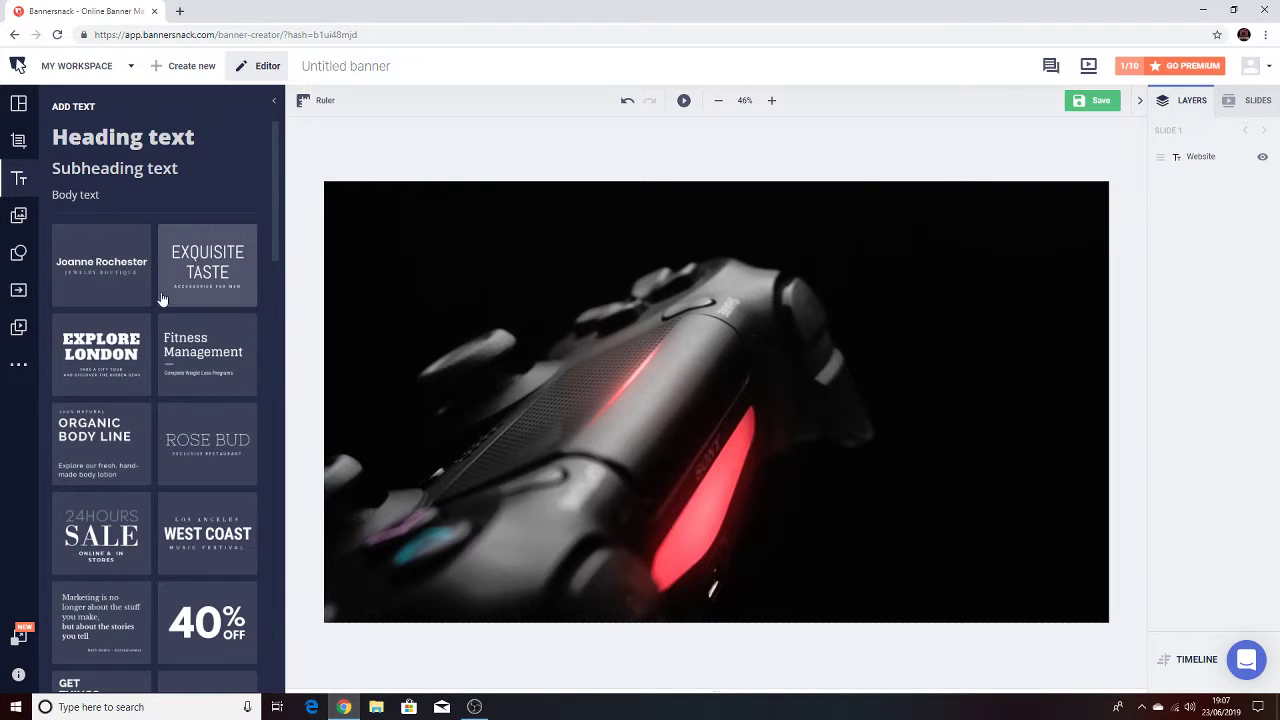
left_click(136, 340)
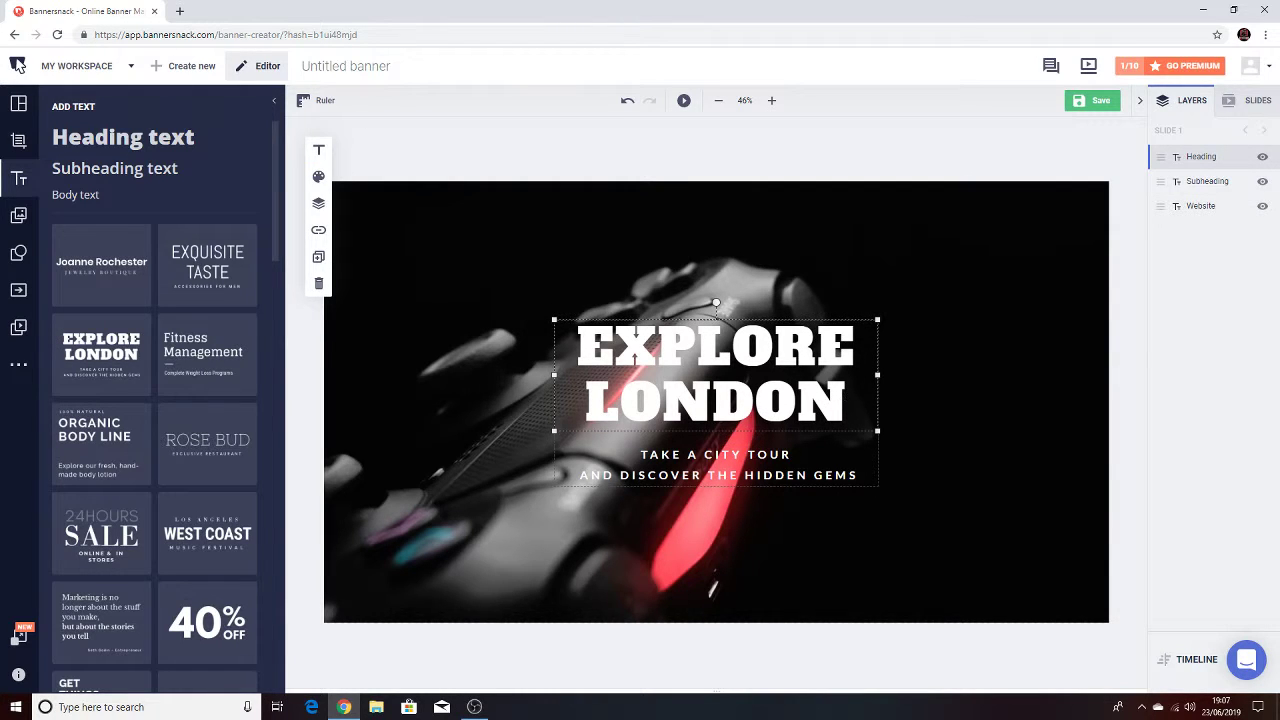
key("BackSpace")
key("BackSpace")
key("BackSpace")
key("BackSpace")
key("BackSpace")
key("BackSpace")
key("BackSpace")
key("BackSpace")
key("BackSpace")
key("BackSpace")
key("BackSpace")
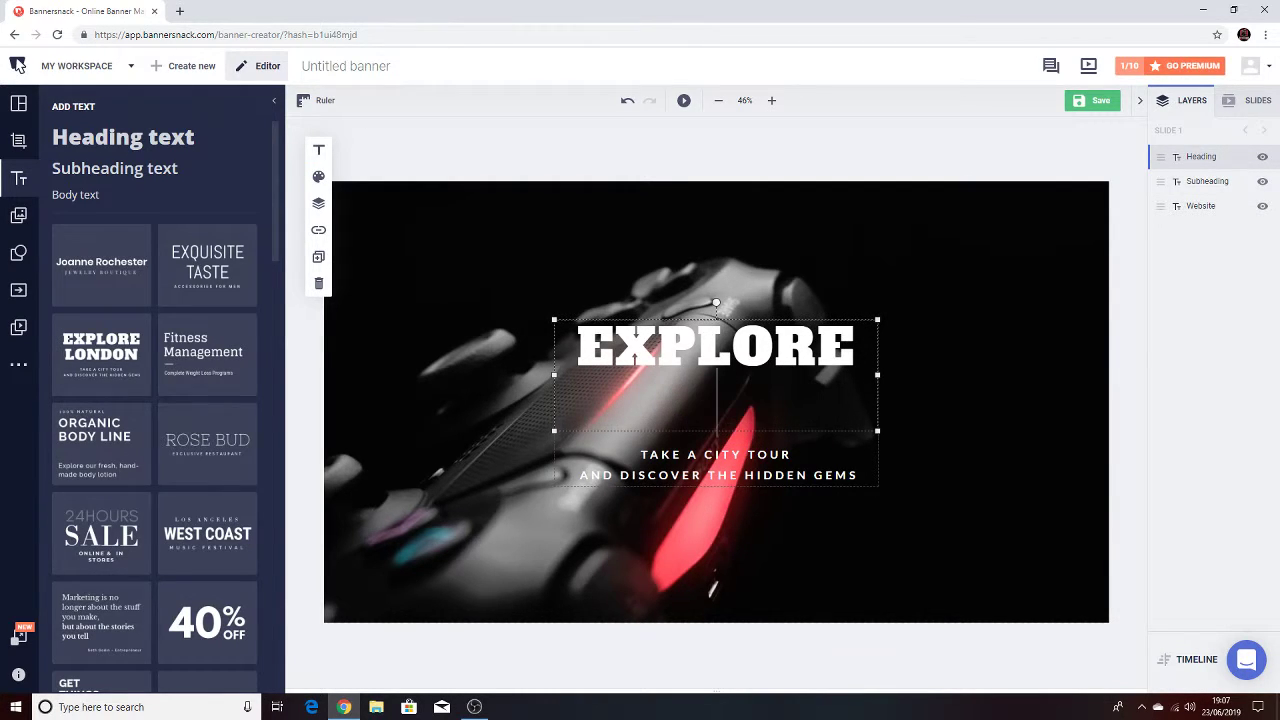
key("BackSpace")
key("BackSpace")
key("BackSpace")
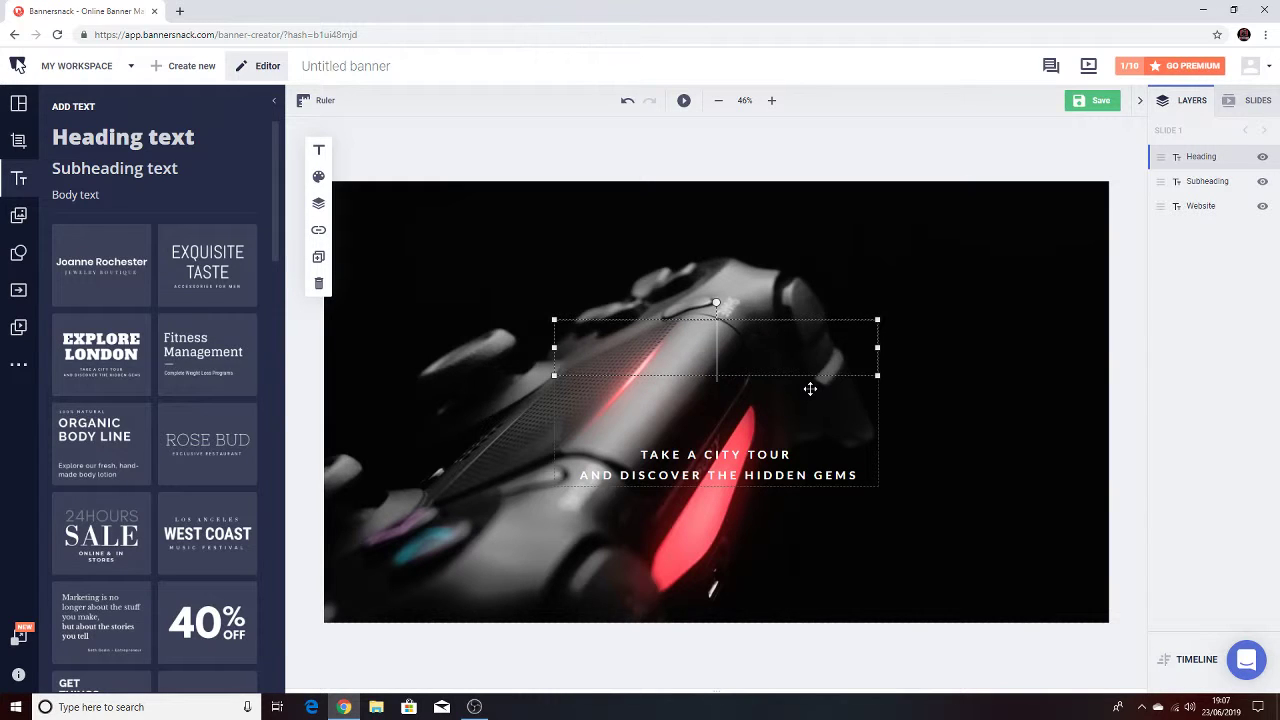
type("Atti")
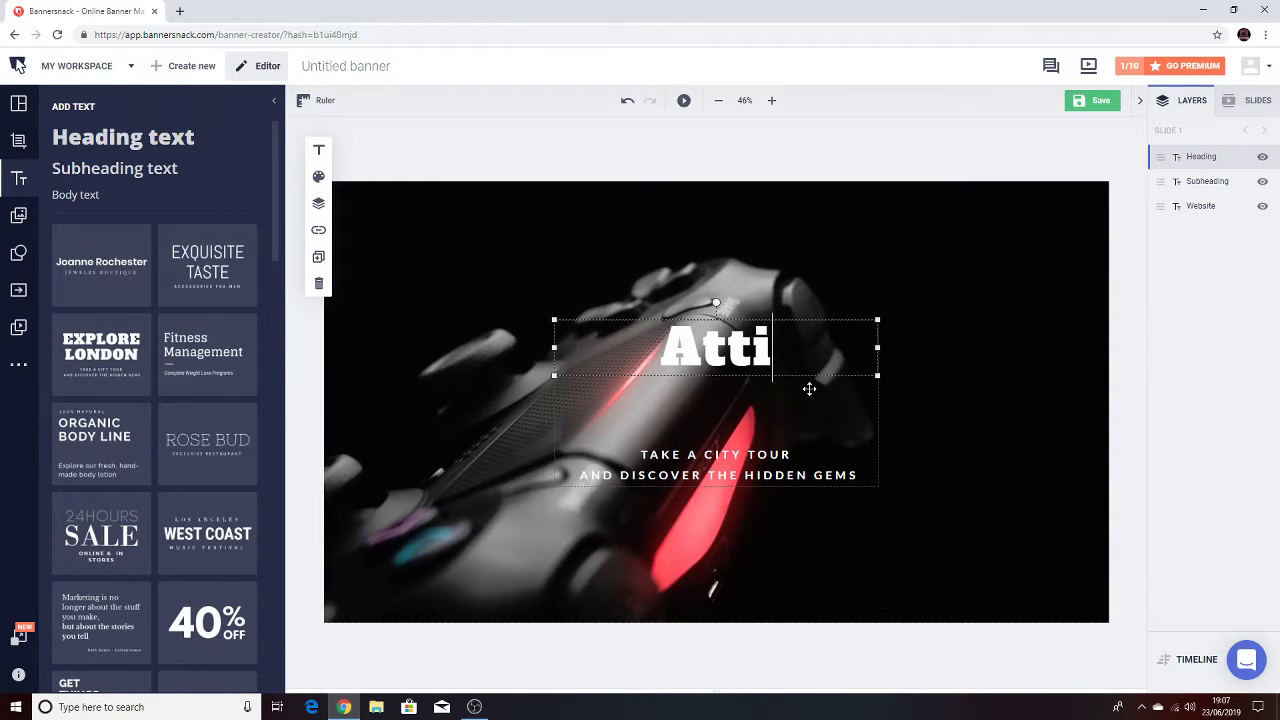
type("tEWD YT")
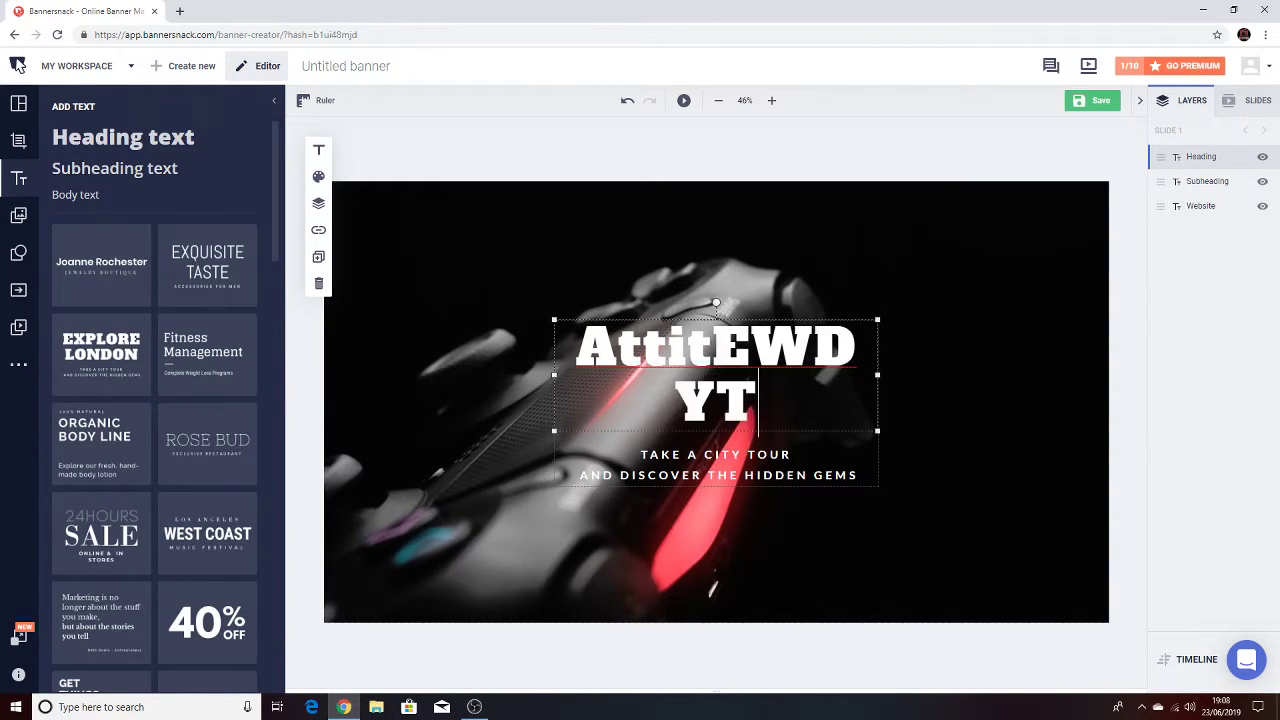
key("BackSpace")
key("BackSpace")
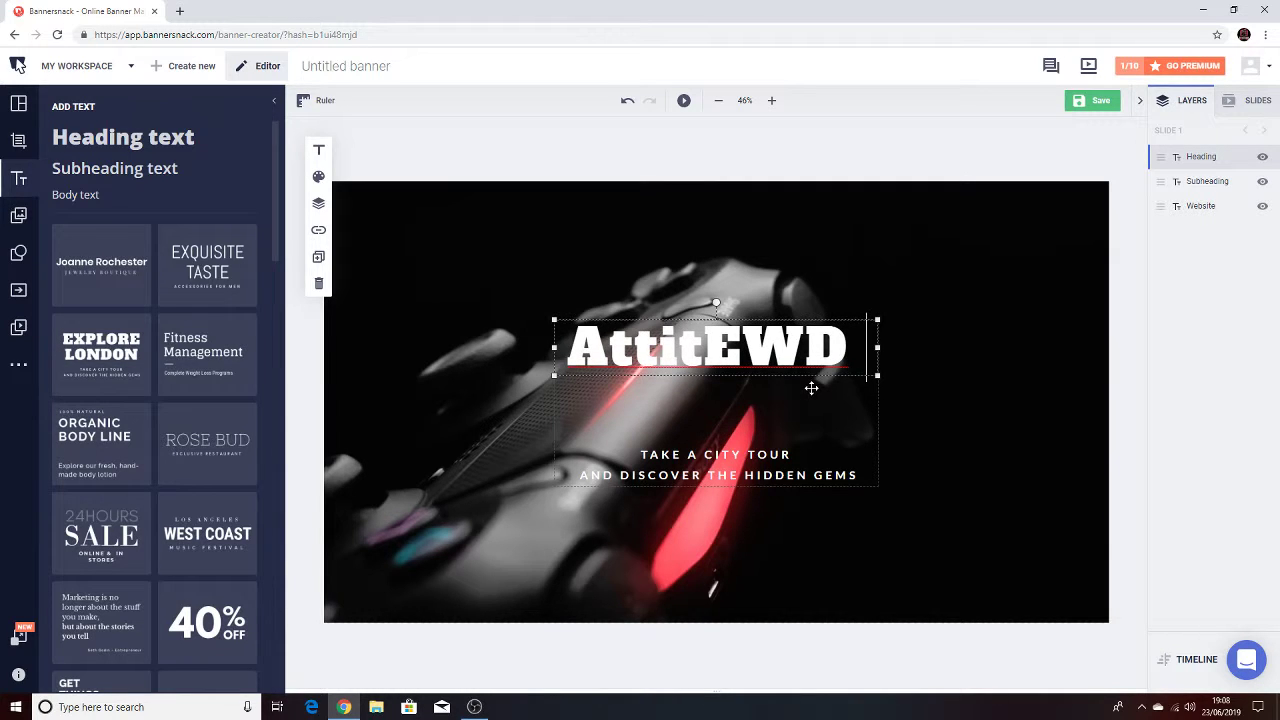
Replace the two-line subheading below the heading with "sub for amazing content".
left_click(799, 470, "shift")
left_click(847, 474)
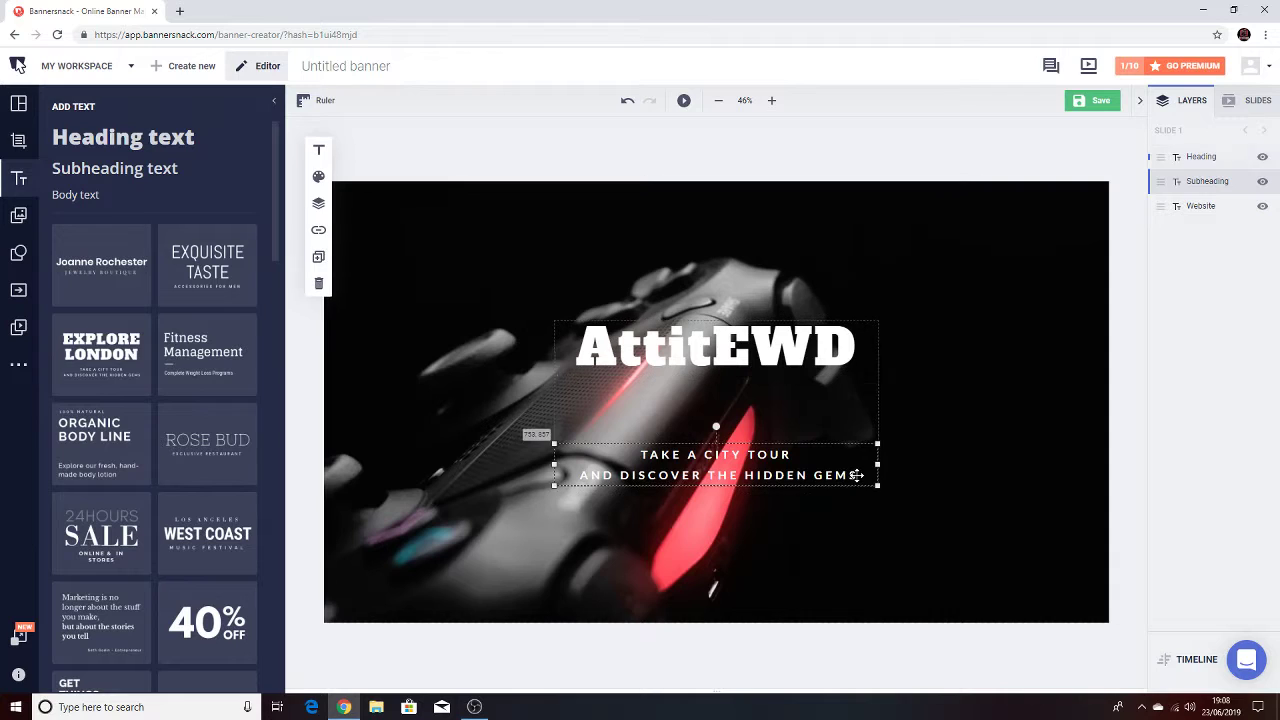
key("BackSpace")
key("BackSpace")
key("BackSpace")
key("BackSpace")
key("BackSpace")
key("BackSpace")
key("BackSpace")
key("BackSpace")
key("BackSpace")
key("BackSpace")
key("BackSpace")
key("BackSpace")
key("BackSpace")
key("BackSpace")
key("BackSpace")
key("BackSpace")
key("BackSpace")
key("BackSpace")
key("BackSpace")
key("BackSpace")
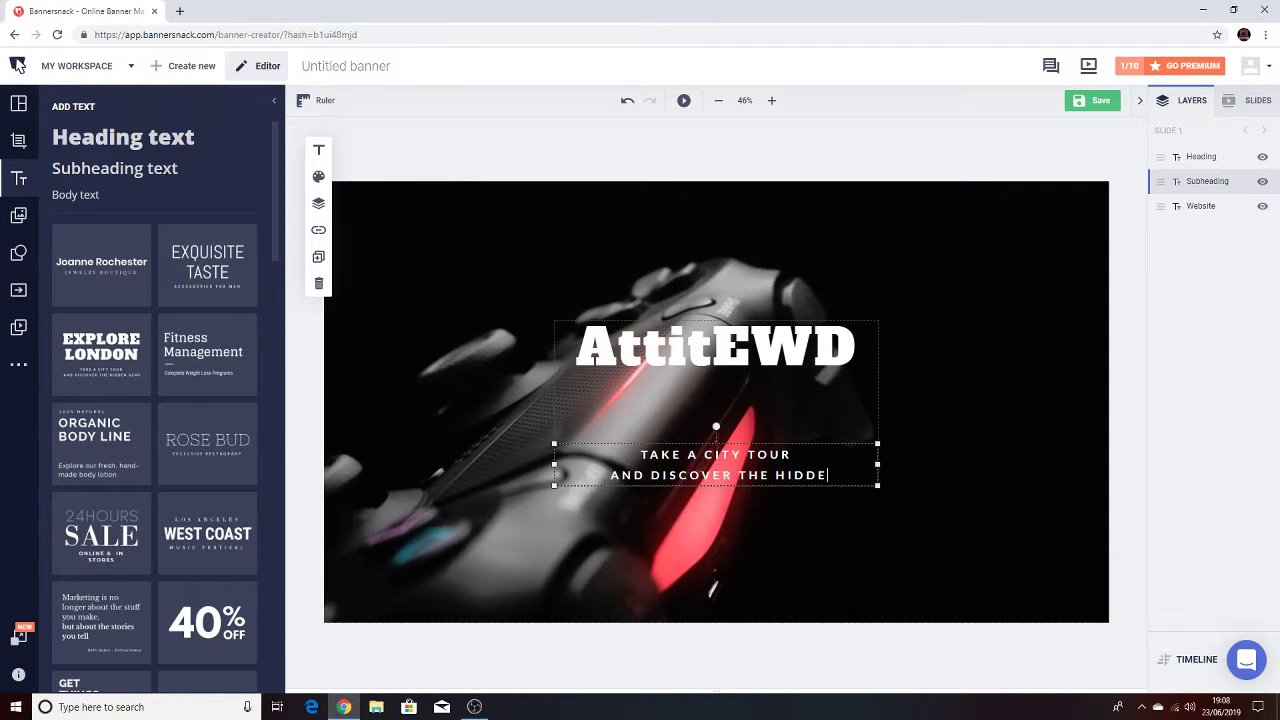
key("BackSpace")
key("BackSpace")
key("BackSpace")
key("BackSpace")
key("BackSpace")
key("BackSpace")
key("BackSpace")
key("BackSpace")
key("BackSpace")
key("BackSpace")
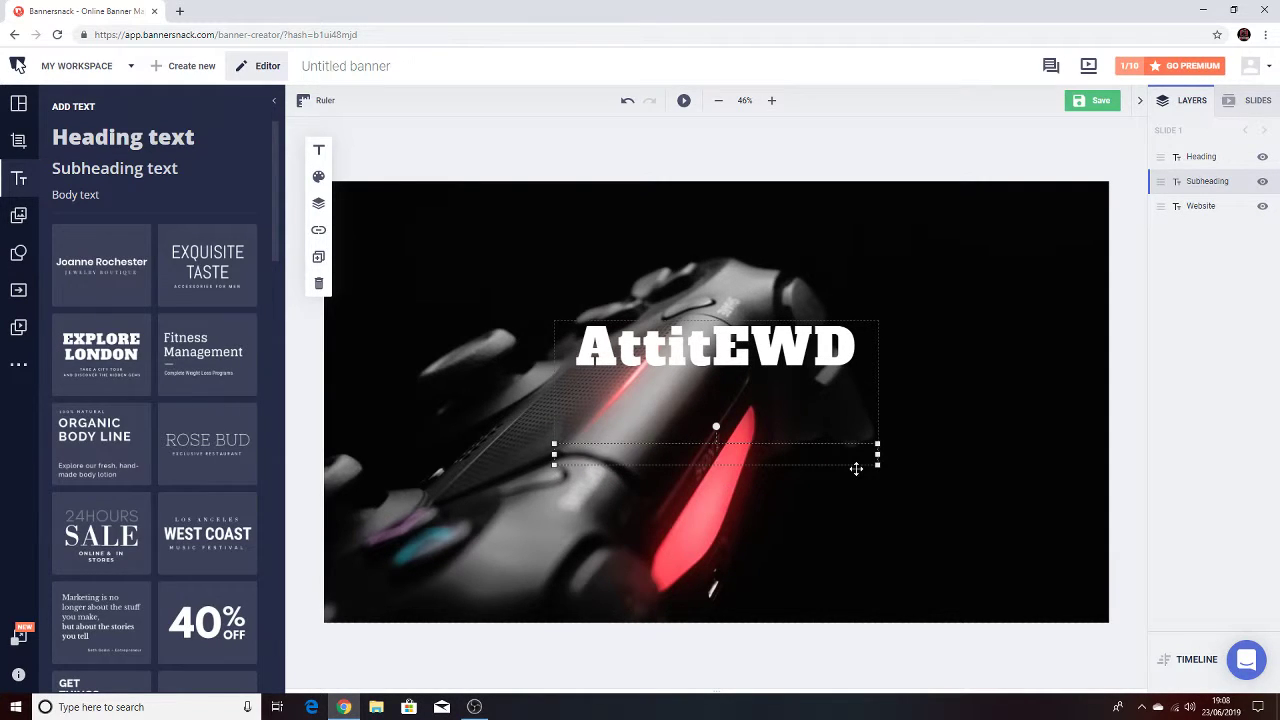
type("sub for amazing content")
Ungroup the heading and subheading, and select the AttitEWD heading on its own.
left_click(534, 306)
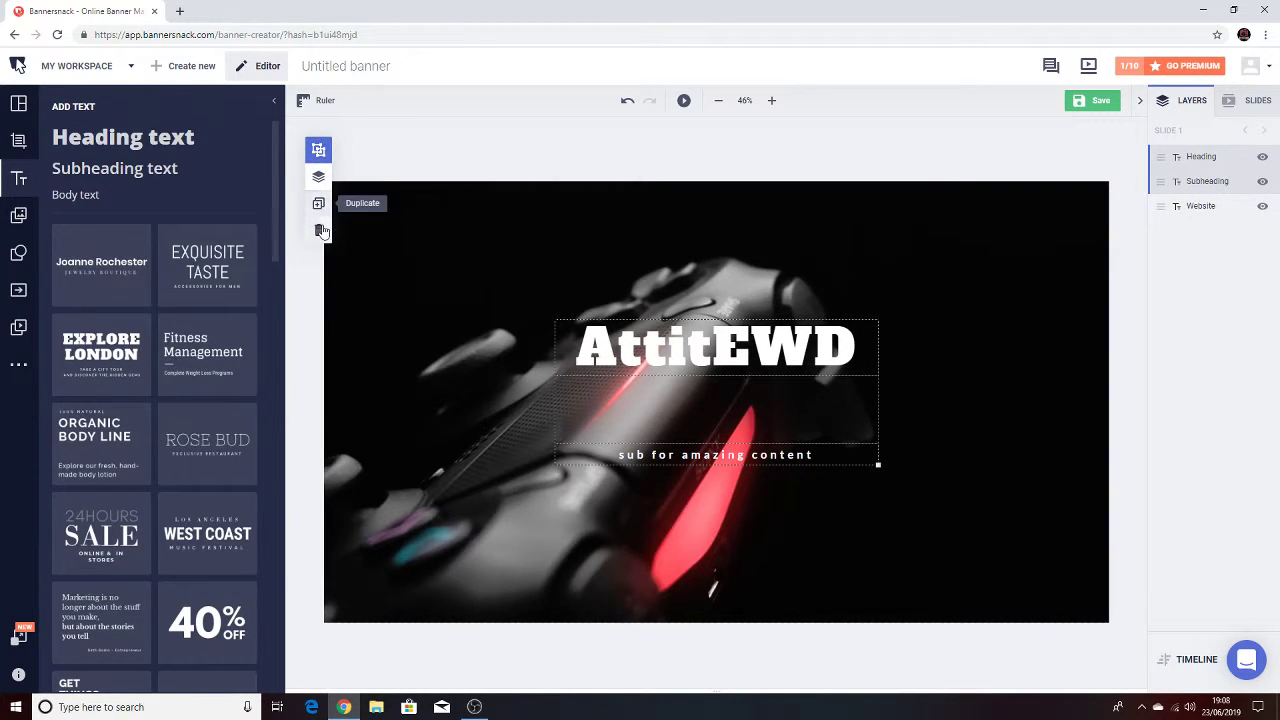
left_click(325, 156)
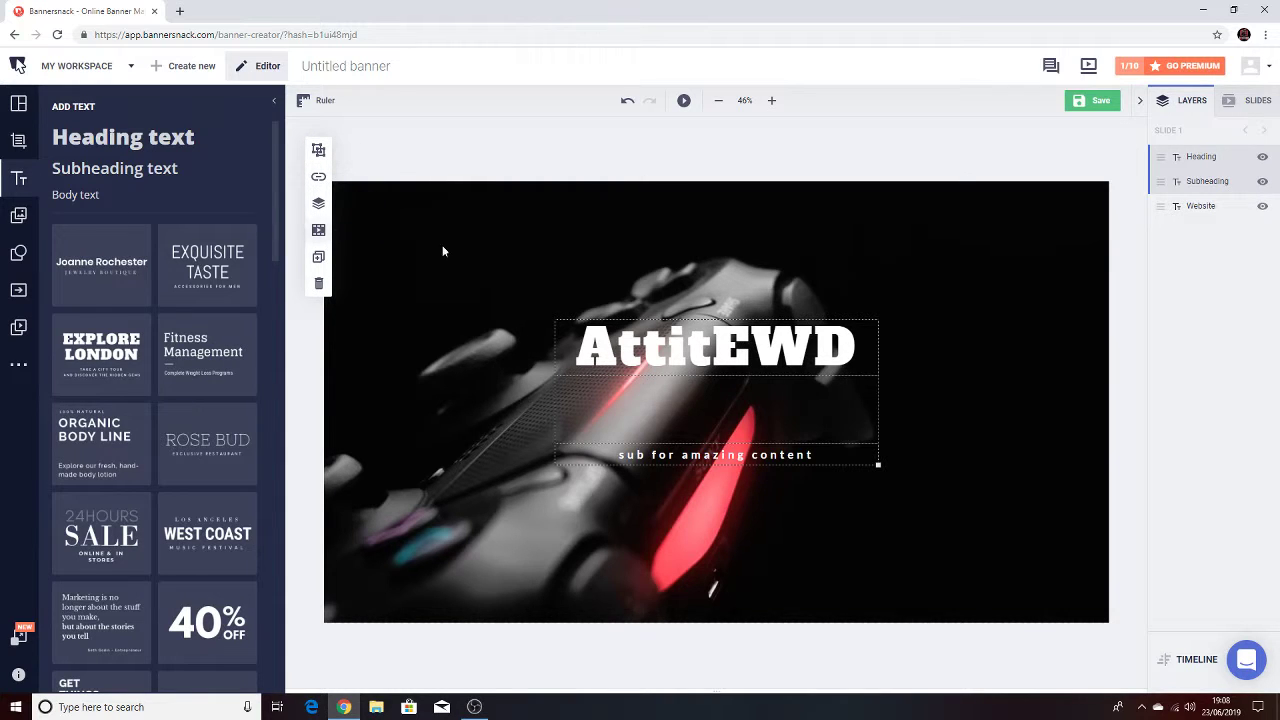
left_click(768, 349)
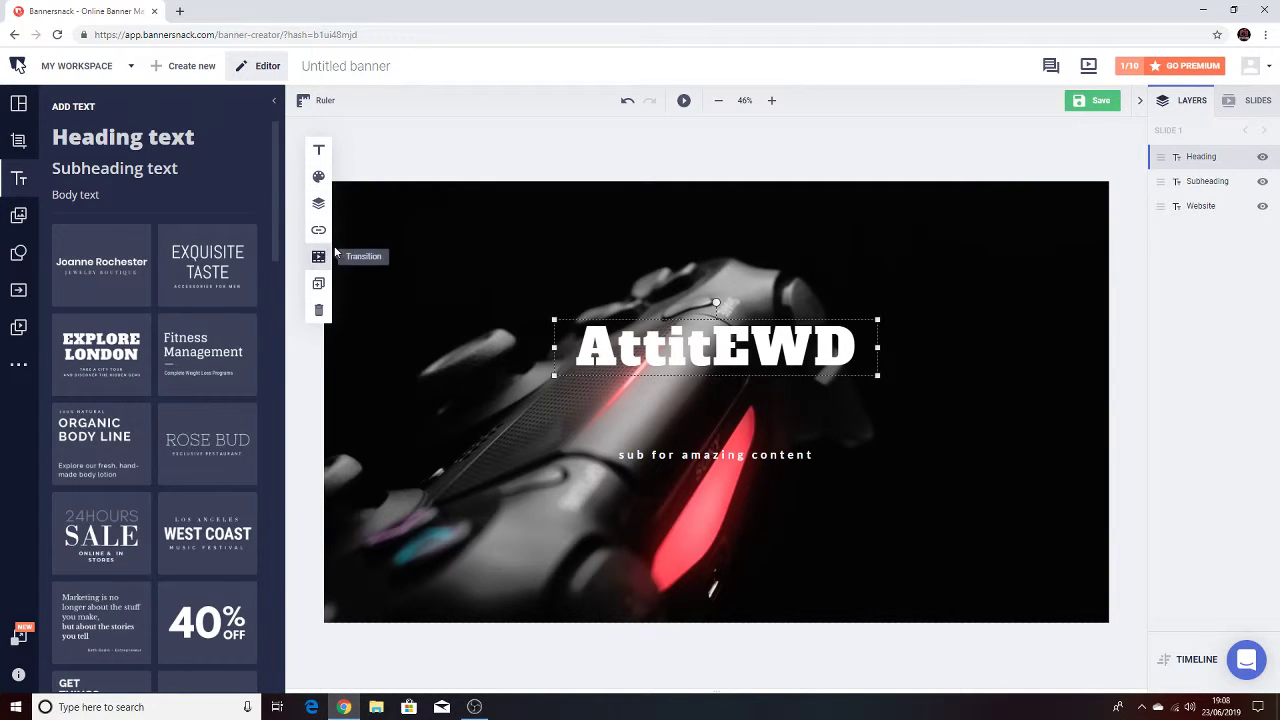
Try a blur of 5 on the AttitEWD heading, and reset the blur to 0.
left_click(318, 176)
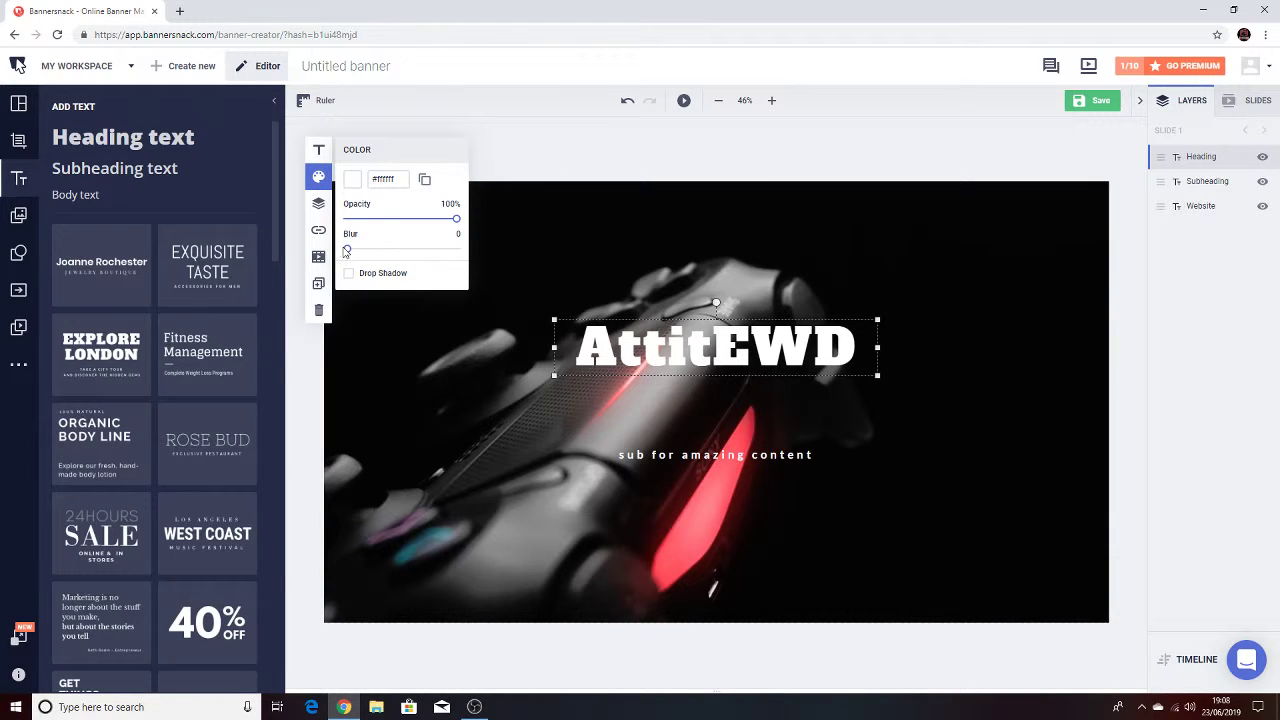
mouse_move(352, 254)
left_mouse_down()
mouse_move(455, 257)
mouse_move(495, 273)
mouse_move(425, 266)
mouse_move(383, 284)
mouse_move(366, 253)
mouse_move(353, 260)
left_mouse_up()
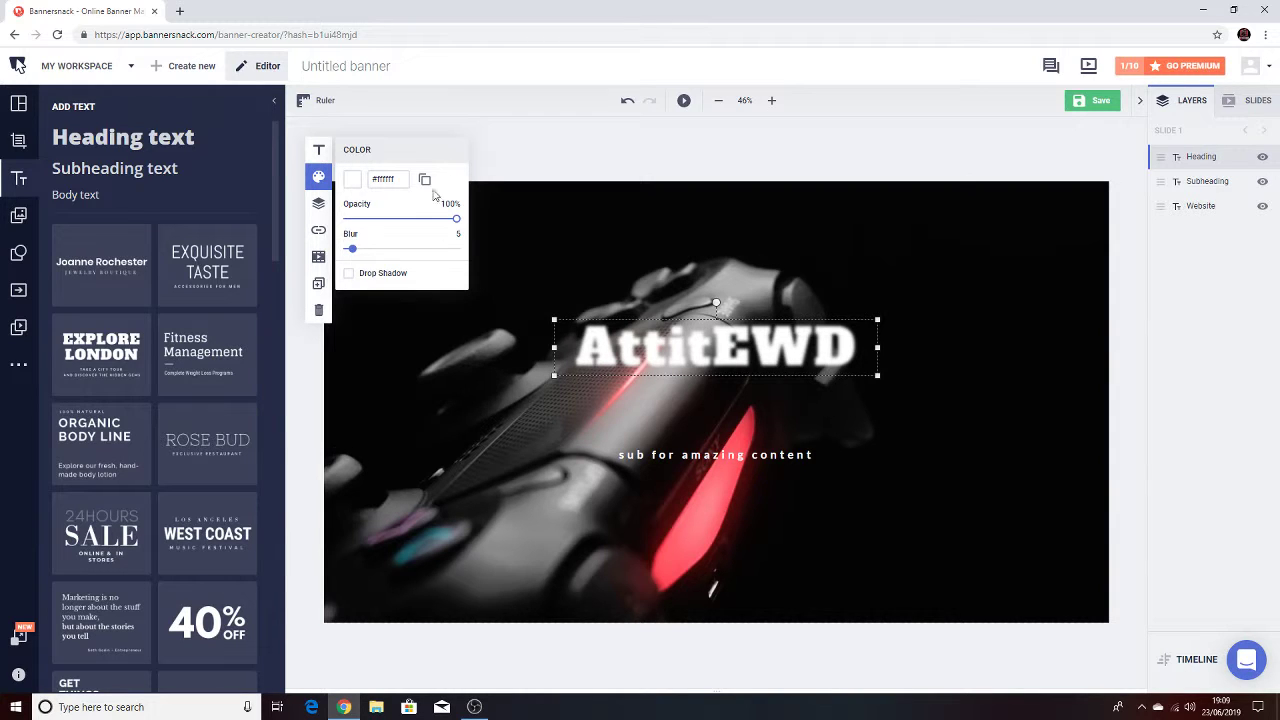
left_click_drag(459, 226, 586, 251)
left_click(400, 179)
left_click(350, 274)
left_click_drag(353, 253, 317, 258)
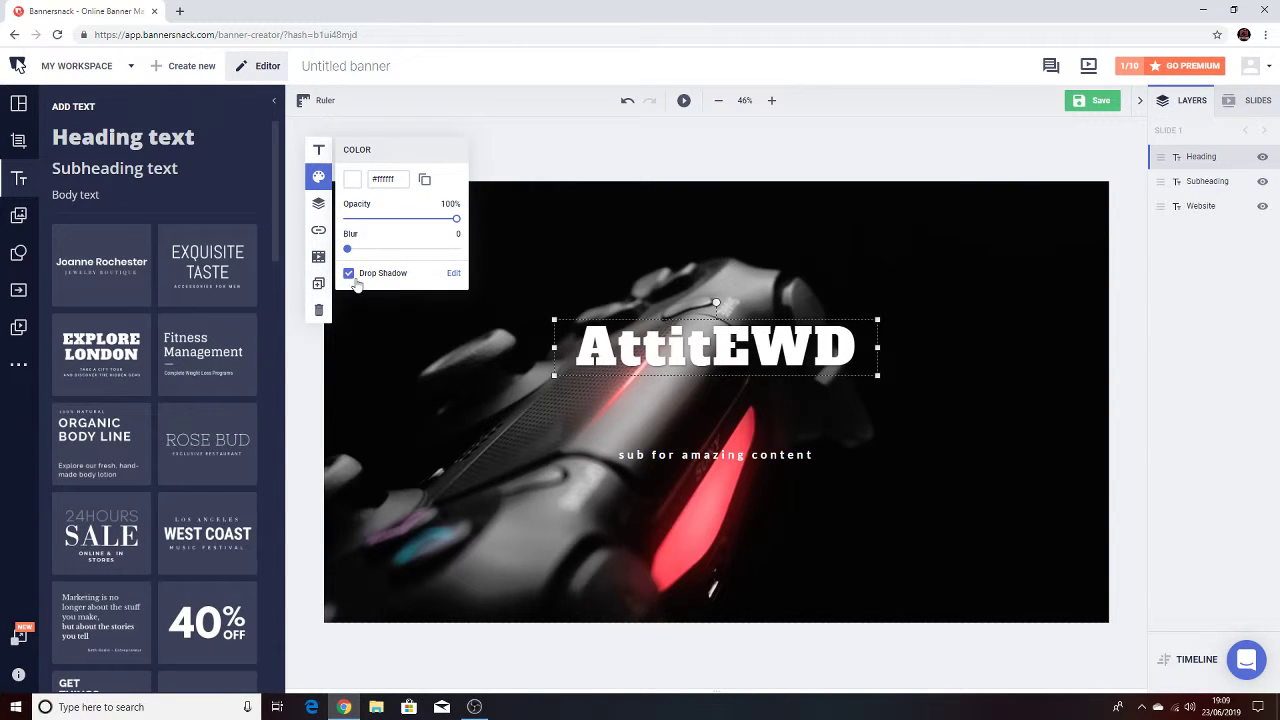
Toggle the AttitEWD heading's drop shadow on and off to compare the effect, leave it off and deselect the heading.
left_click(349, 274)
left_click(349, 274)
left_click(349, 274)
left_click(349, 274)
left_click(349, 274)
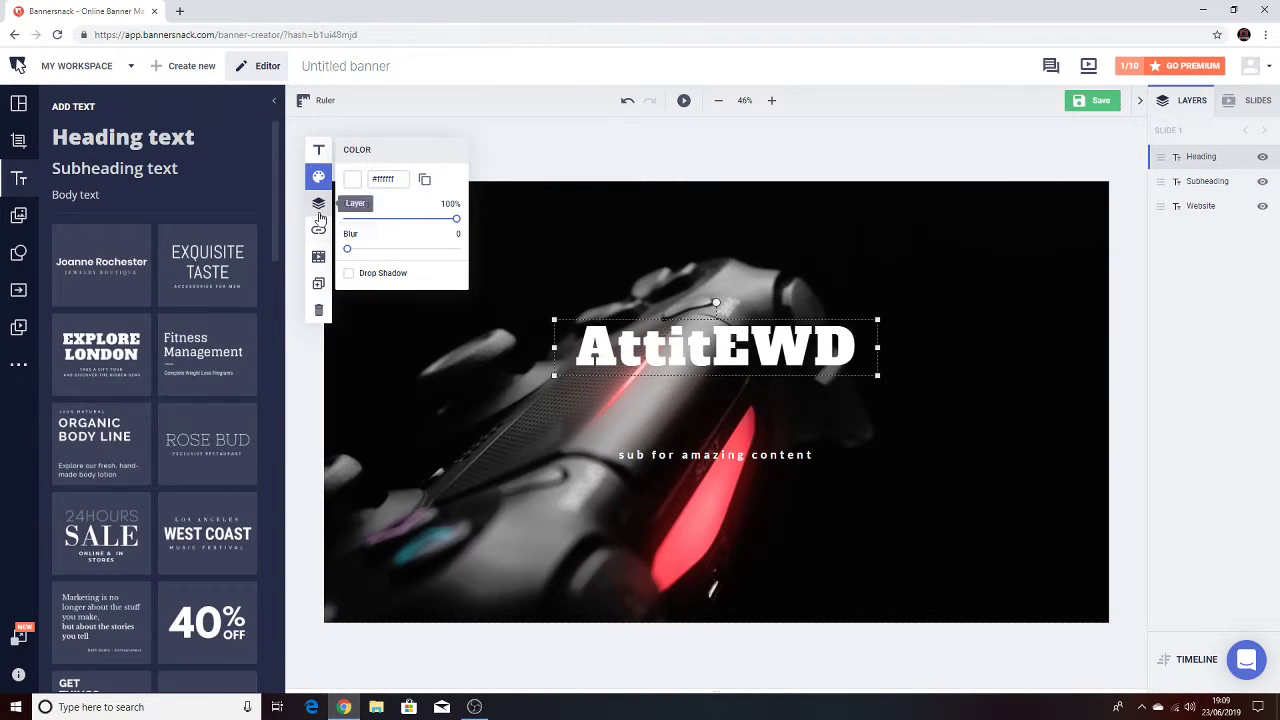
left_click(368, 335)
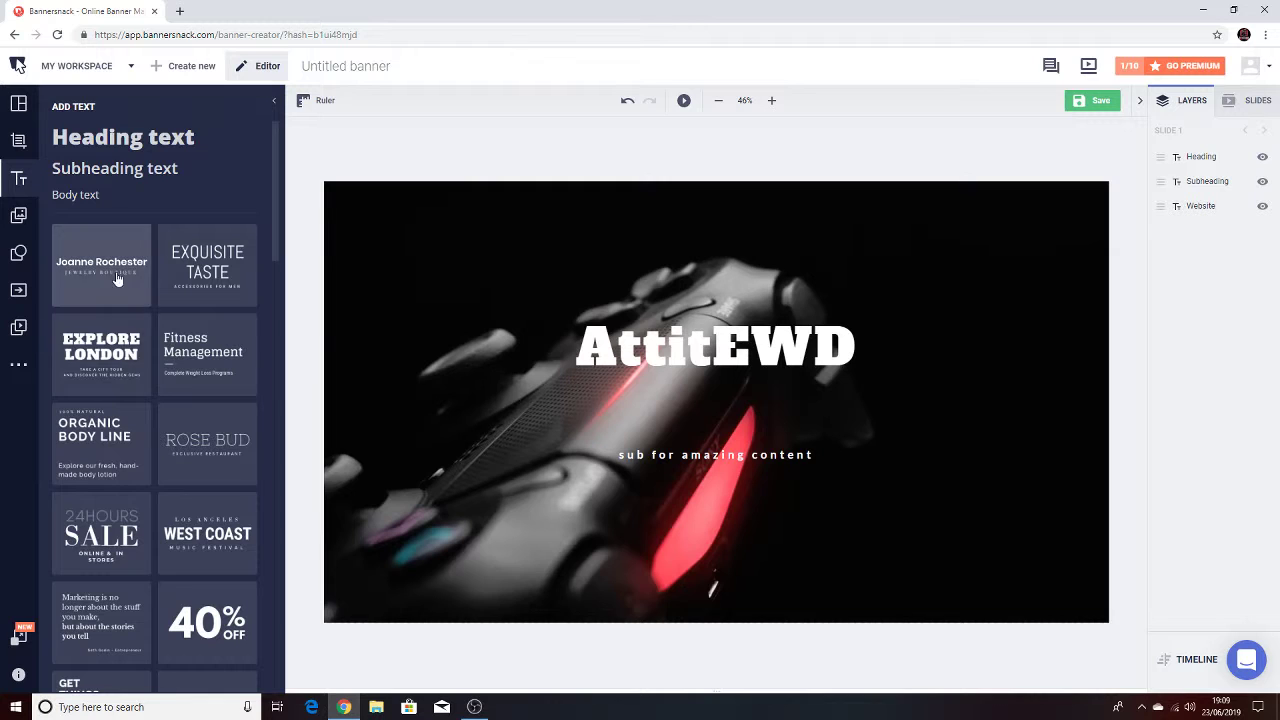
Add one Facebook clipart and two Instagram cliparts to the banner.
left_click_drag(438, 306, 628, 354)
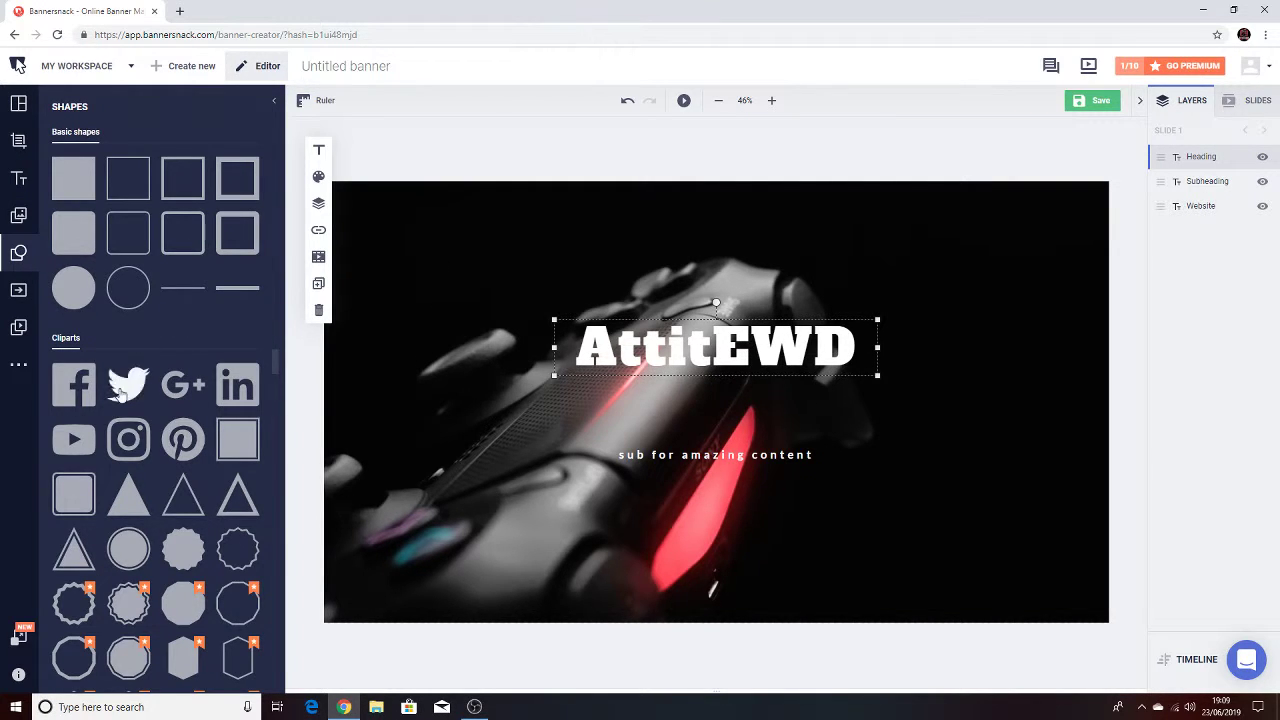
left_click(74, 384)
left_click(397, 357)
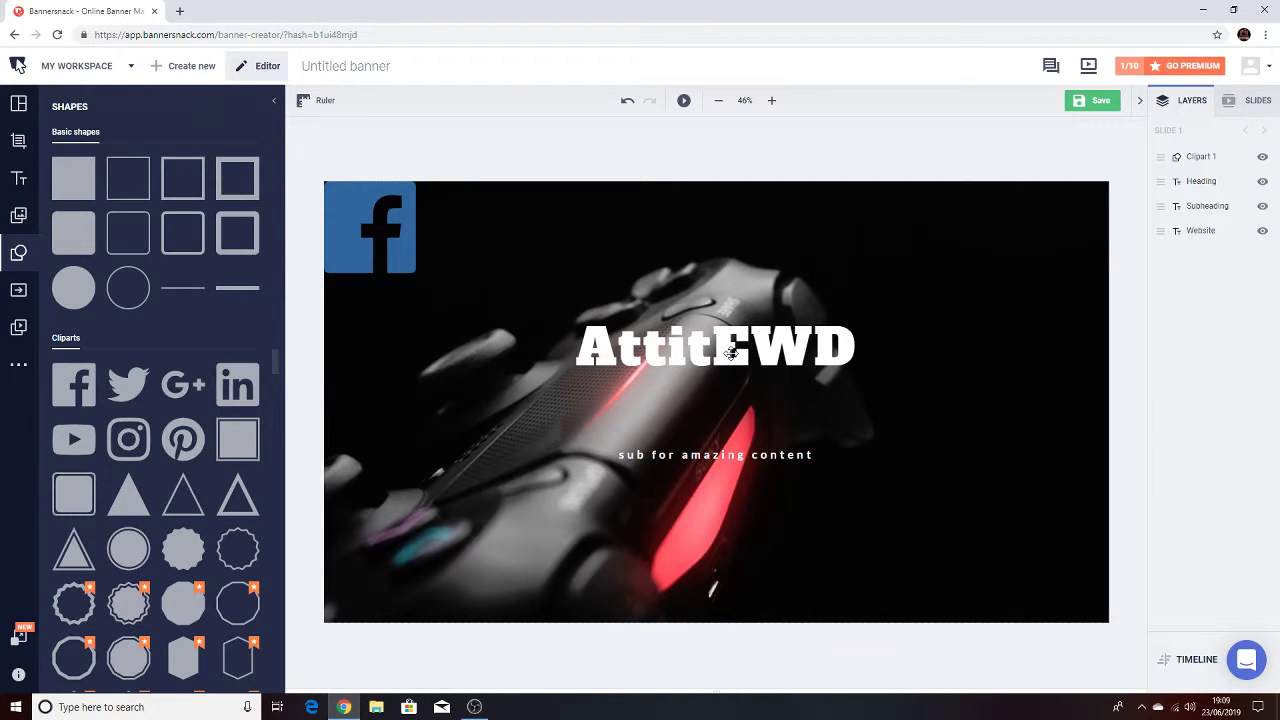
left_click(128, 439)
left_click(546, 410)
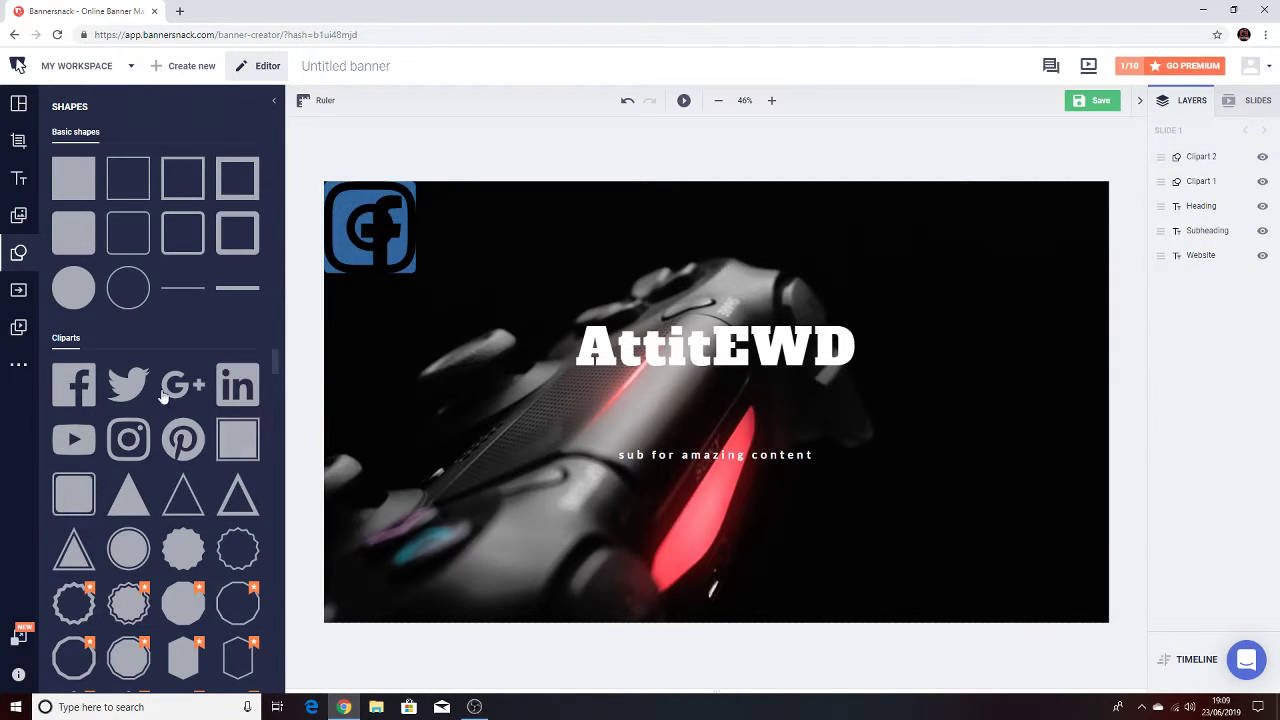
left_click(128, 439)
left_click(452, 384)
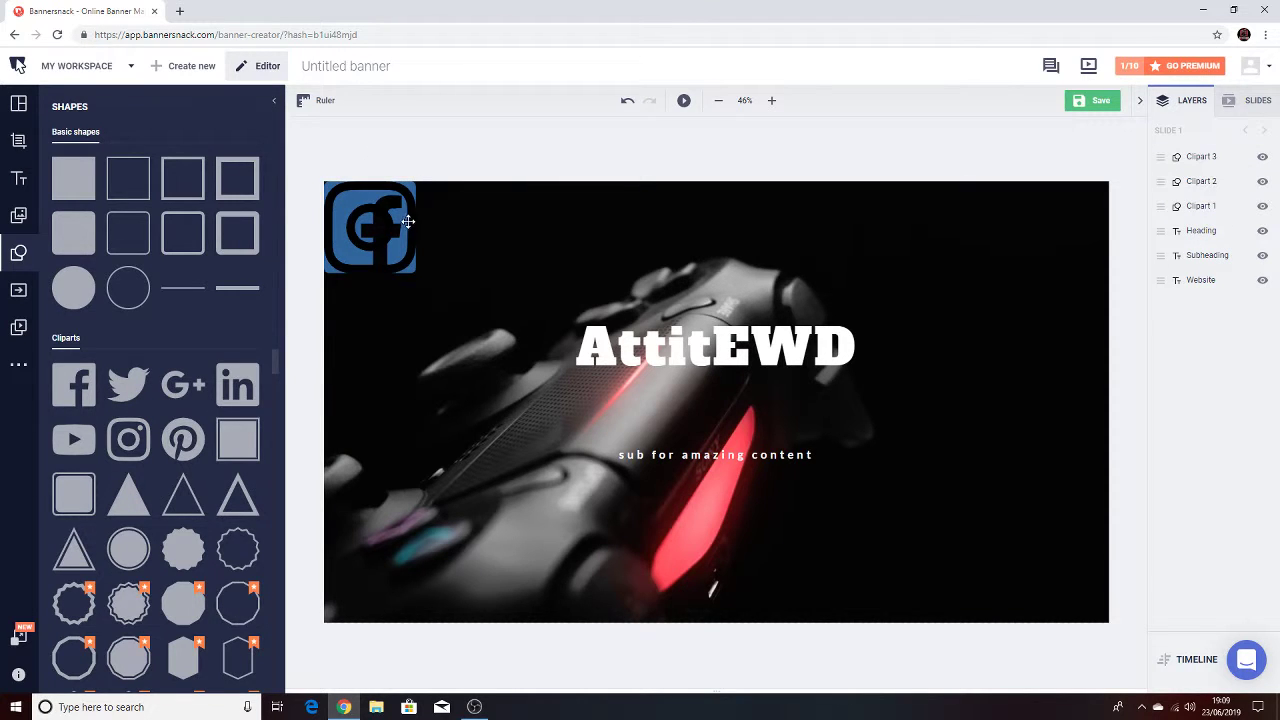
Move the two Instagram icons apart and away from the Facebook icon, and add the Twitter clipart to the banner.
left_click_drag(408, 221, 540, 239)
left_click_drag(379, 244, 468, 392)
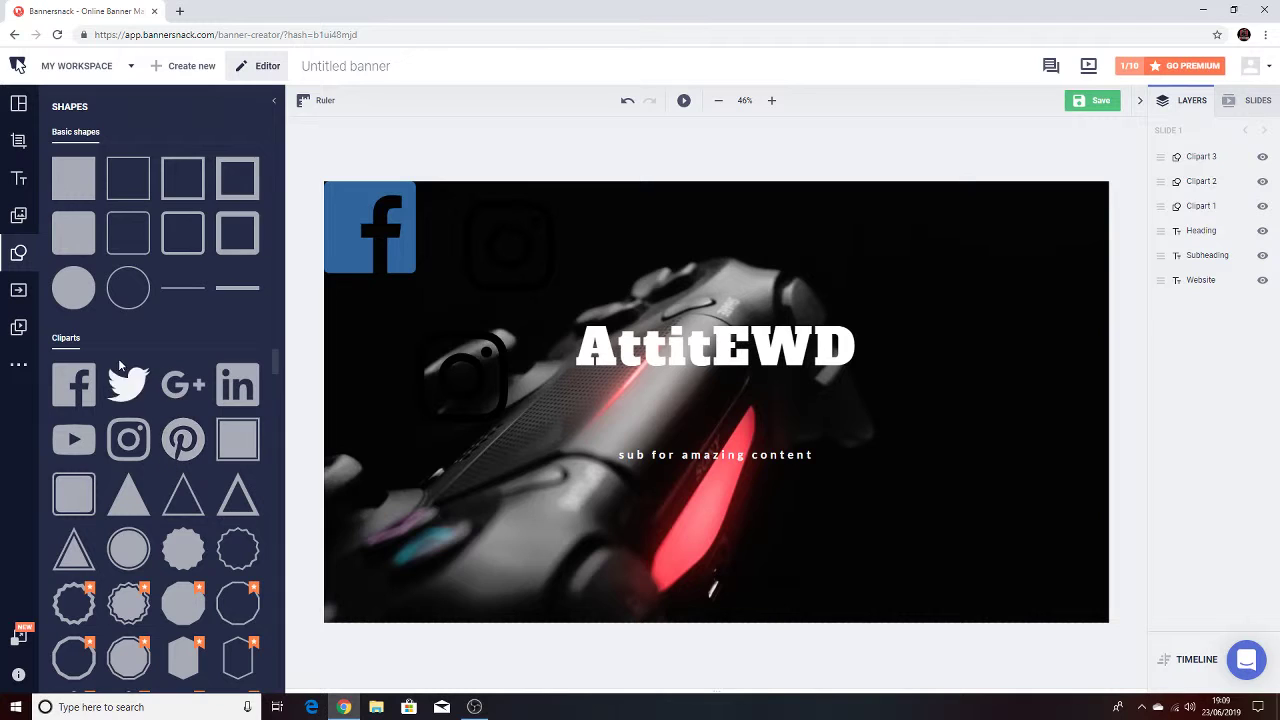
left_click(128, 383)
left_click(424, 334)
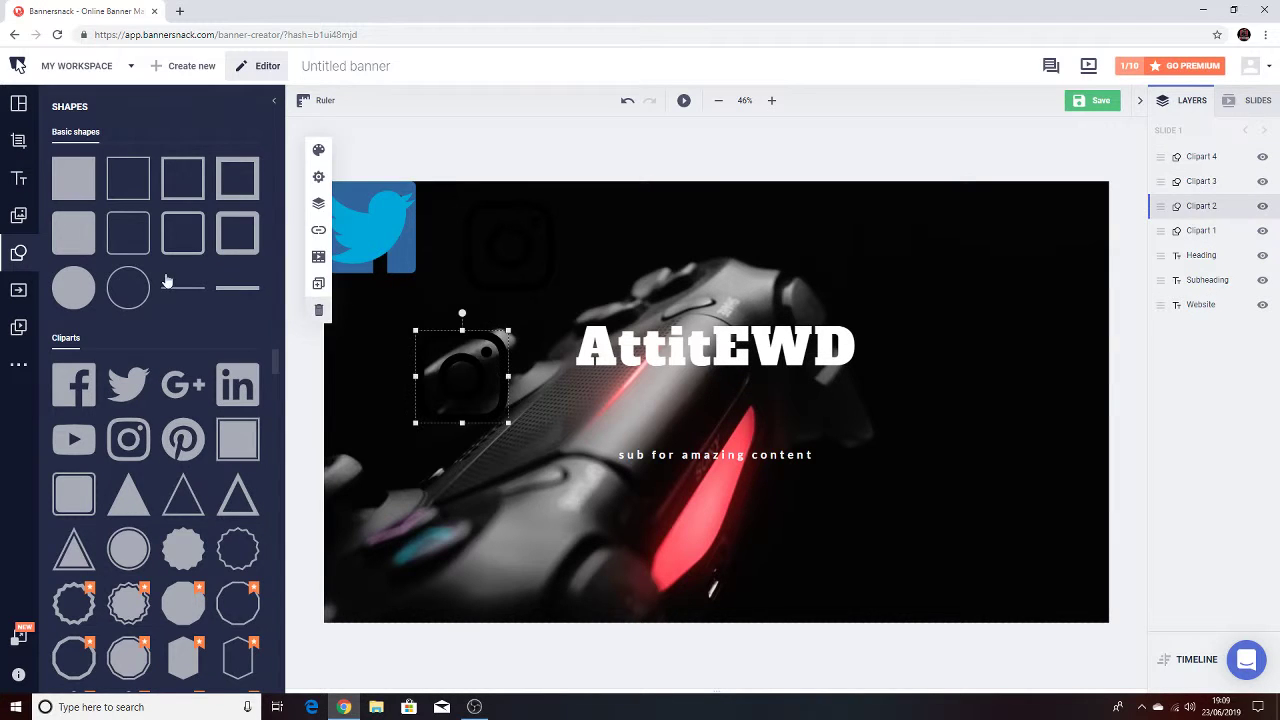
Try to add the black gradient Buy now button to the banner, and dismiss the upgrade offer.
left_click(18, 290)
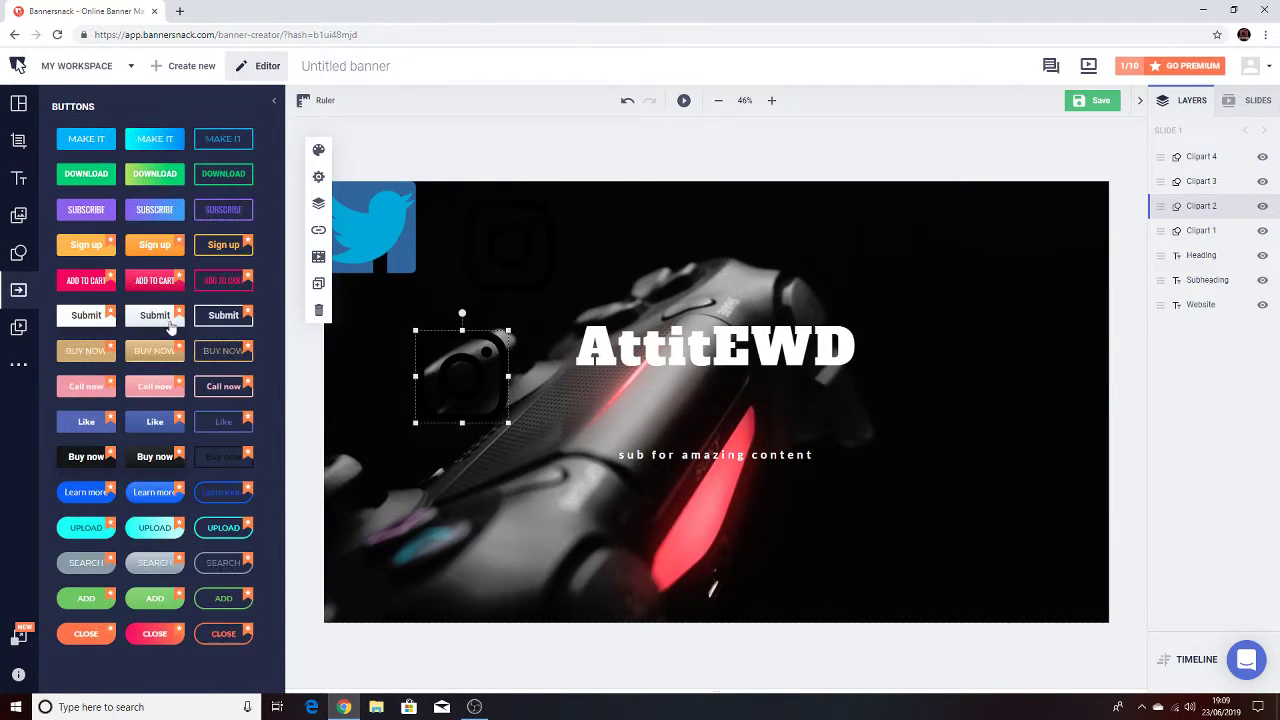
left_click(170, 457)
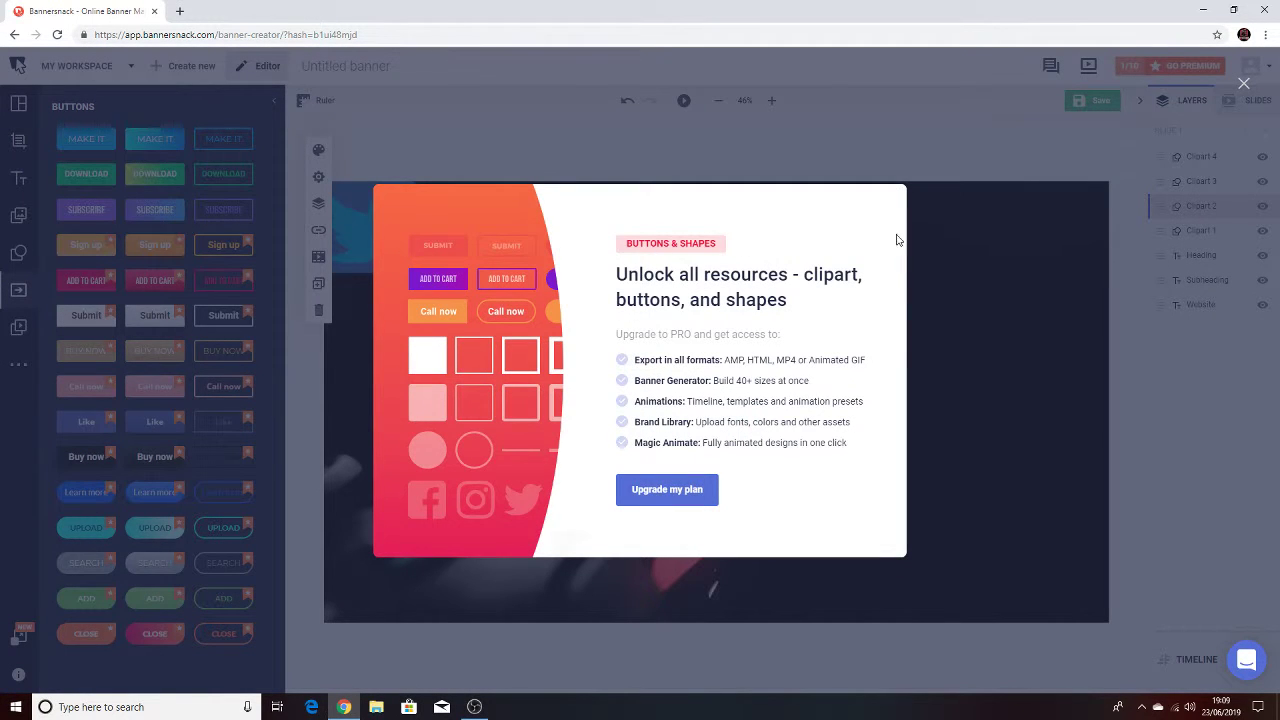
left_click(962, 218)
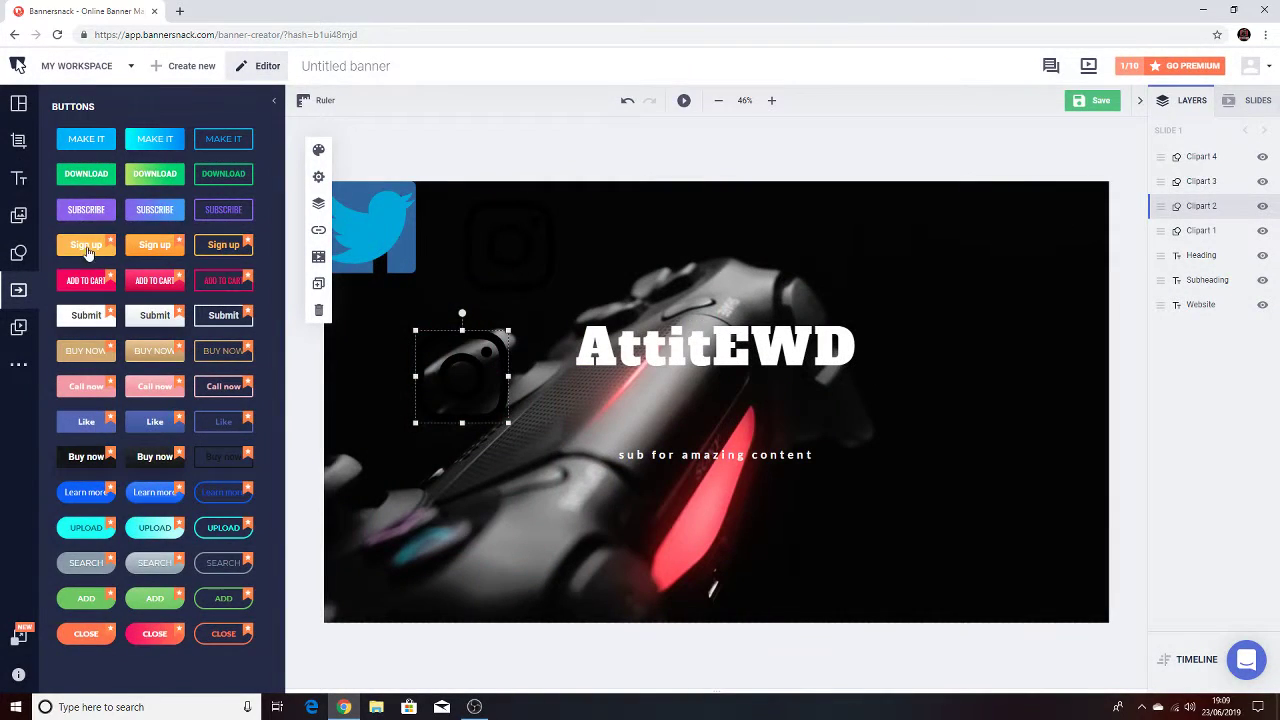
View the Magic Animator's animation templates without applying any of them.
left_click(19, 330)
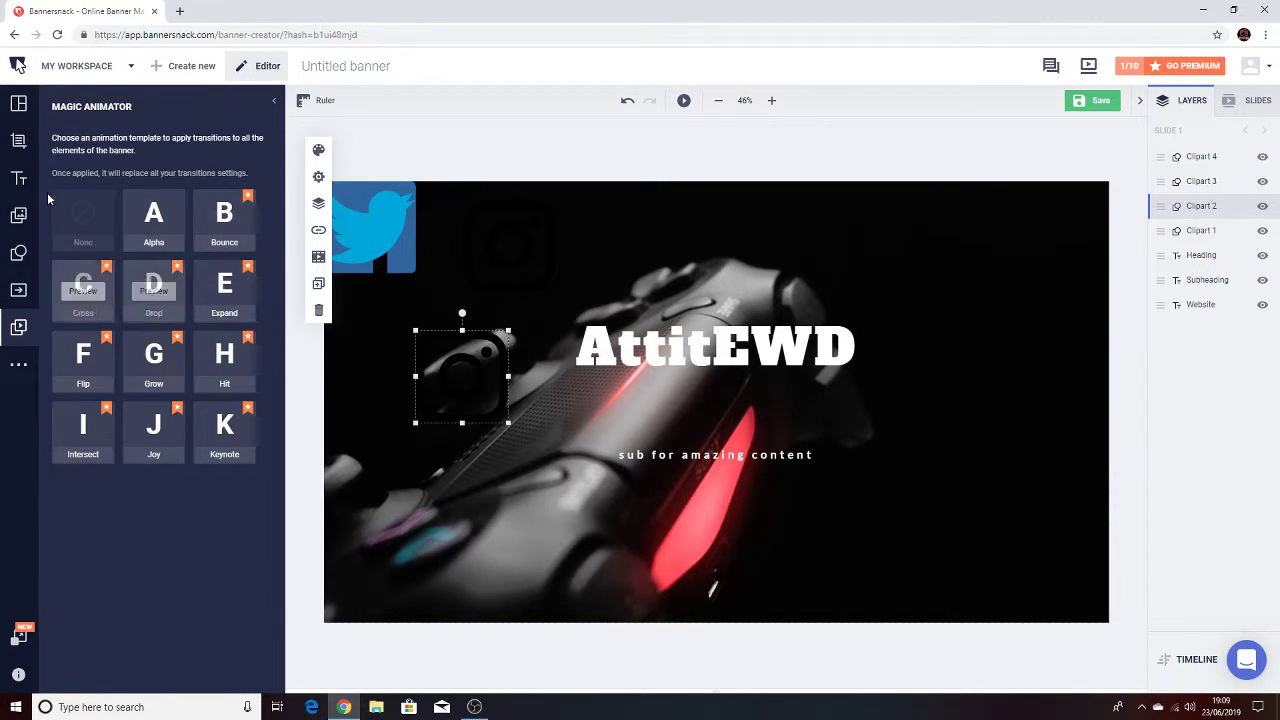
left_click(505, 245)
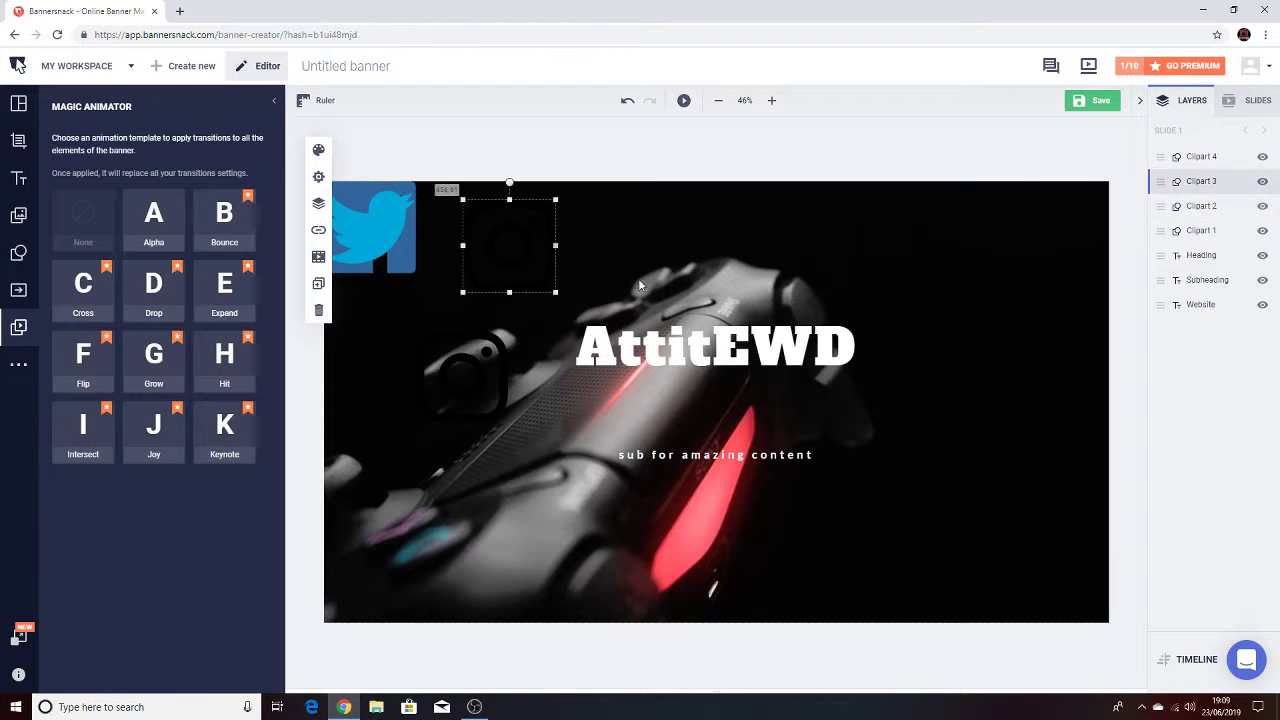
left_click(624, 270)
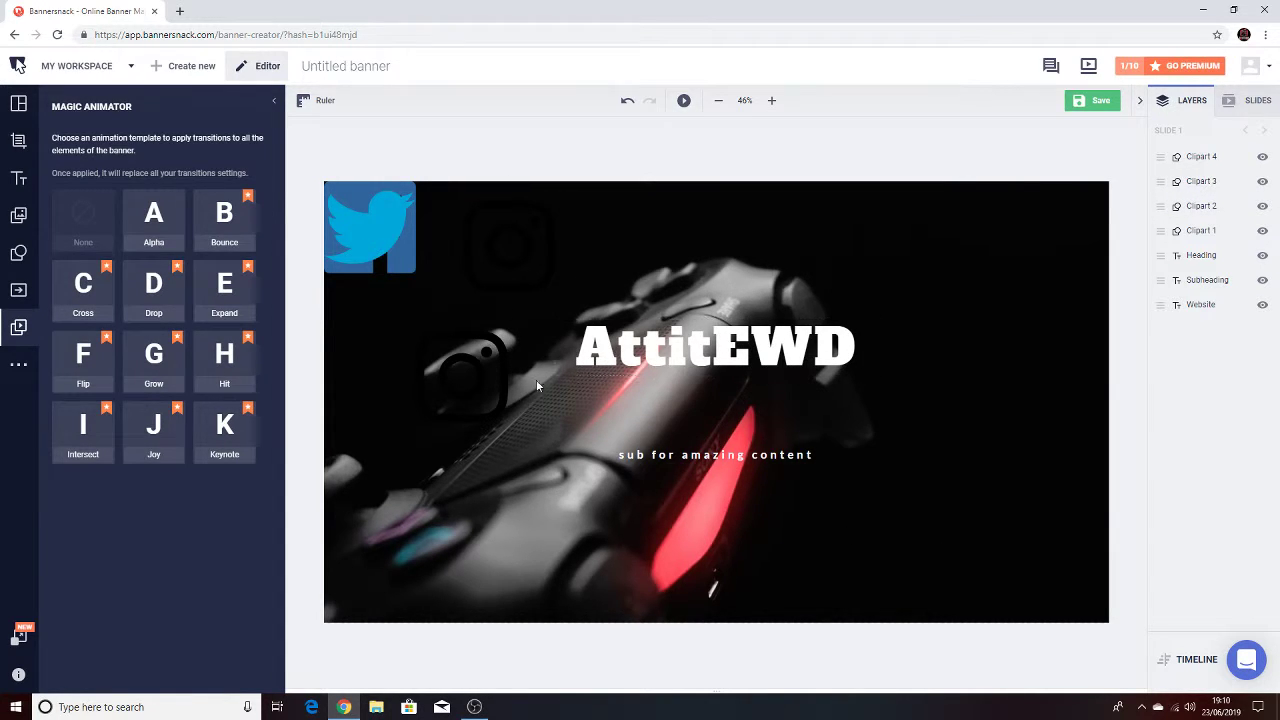
View the options for saving the design and close them without saving.
left_click(1100, 104)
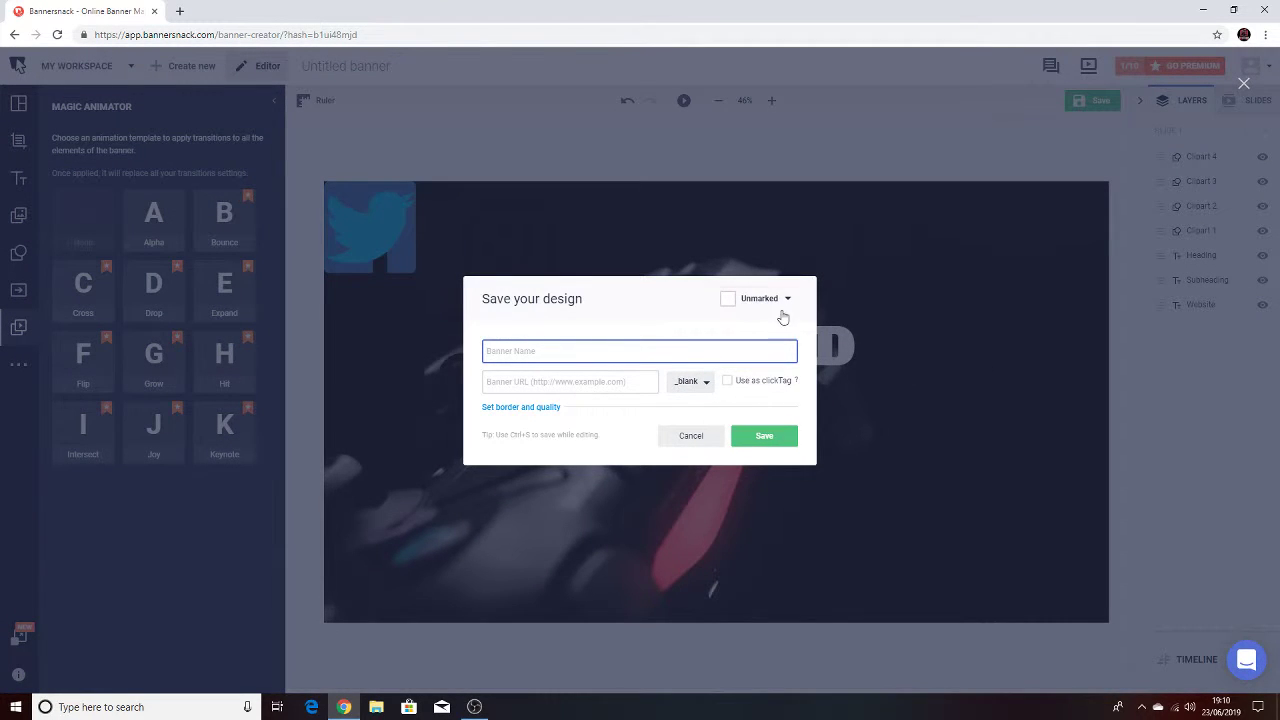
left_click(697, 222)
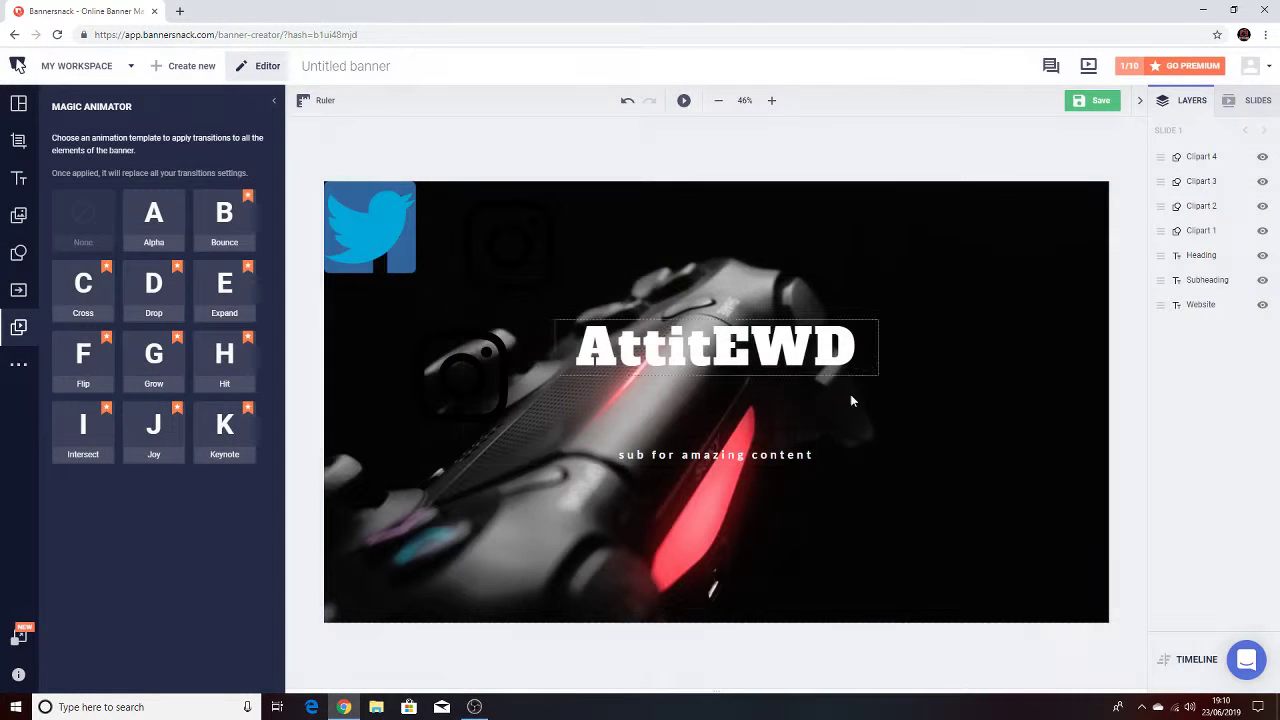